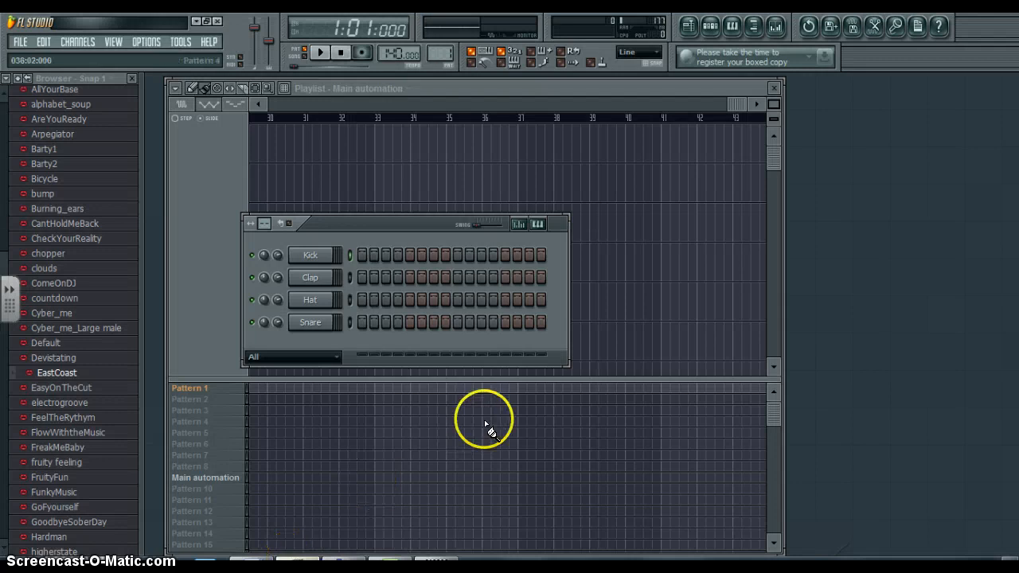
- Create a new project from the Basic template in the Minimal category
left_click(22, 43)
mouse_move(37, 73)
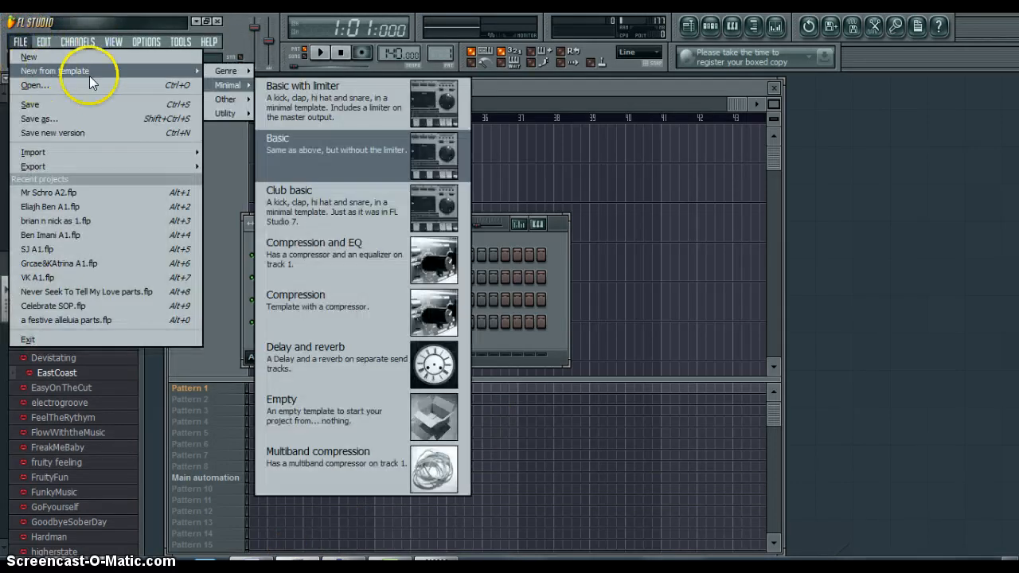
left_click(335, 152)
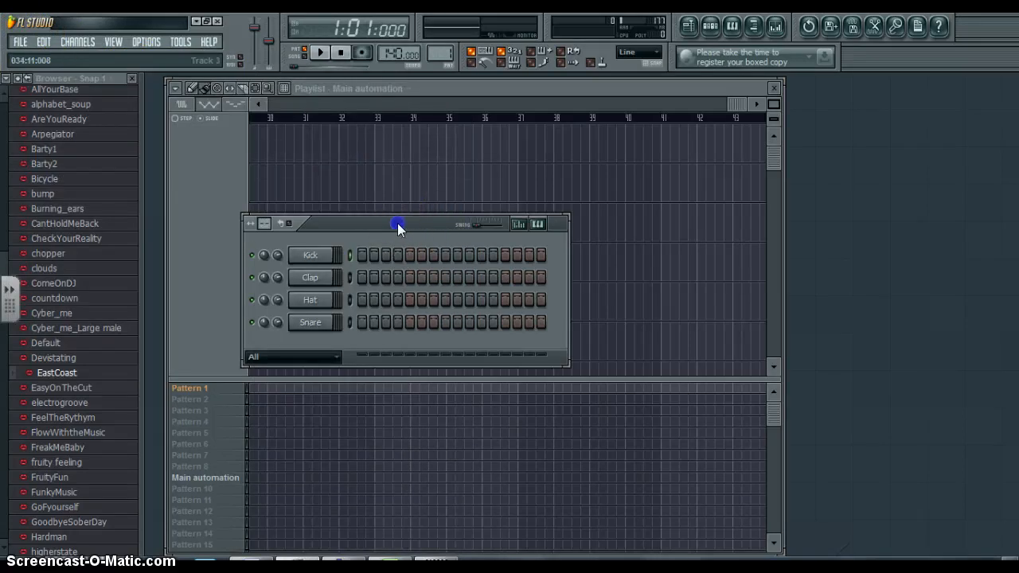
mouse_move(397, 223)
left_mouse_down()
mouse_move(430, 286)
mouse_move(469, 214)
mouse_move(423, 173)
mouse_move(419, 240)
mouse_move(402, 234)
left_mouse_up()
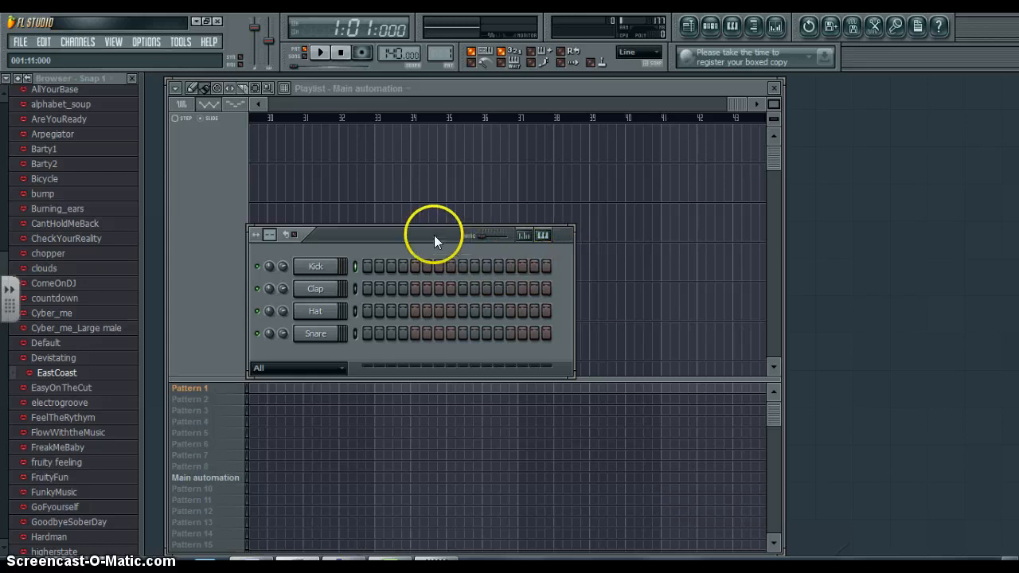
- Set the pattern's beats per bar to 8 and reposition the step sequencer
left_click(271, 234)
left_click_drag(270, 234, 270, 182)
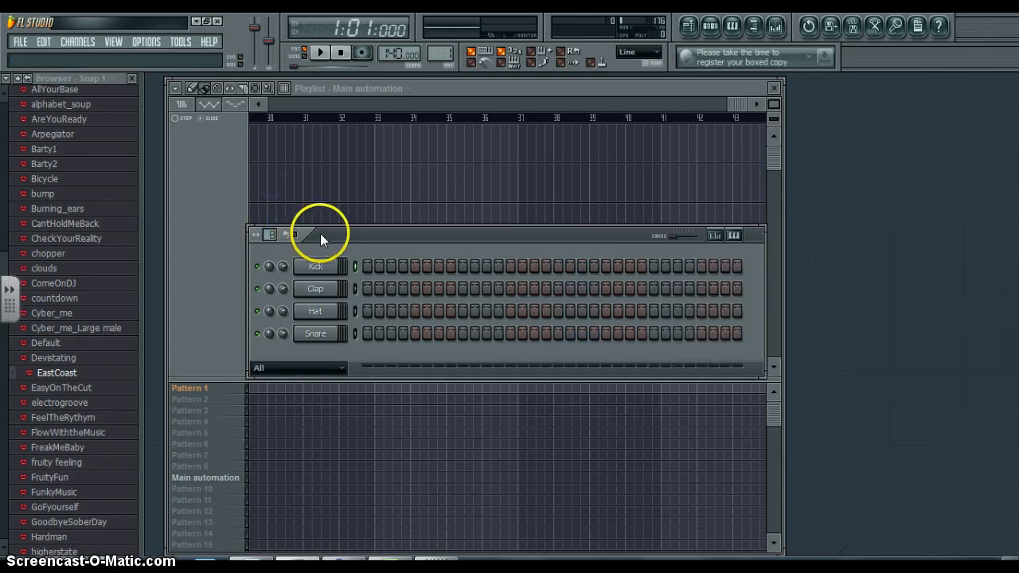
left_click(297, 237)
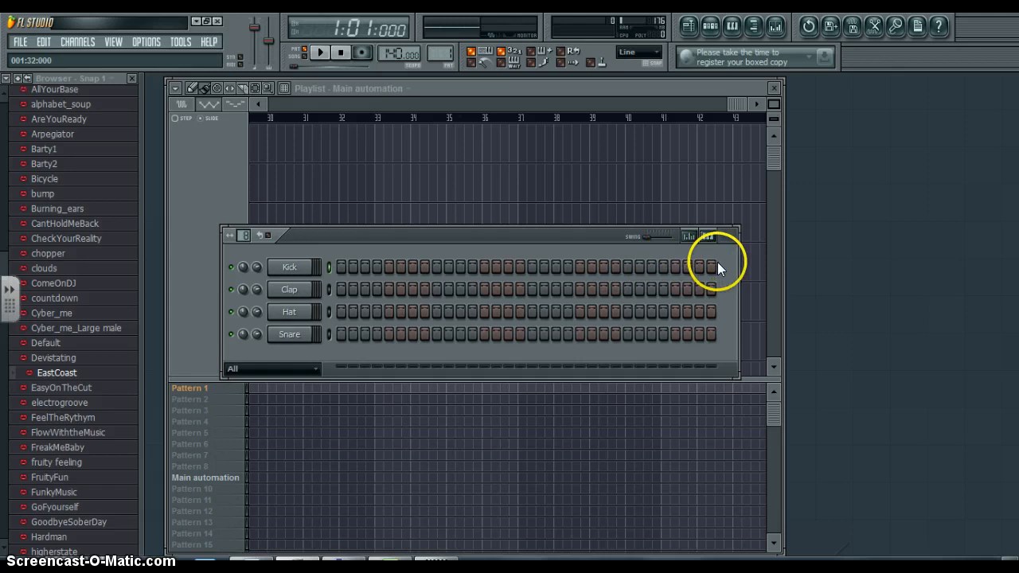
left_click_drag(440, 235, 438, 217)
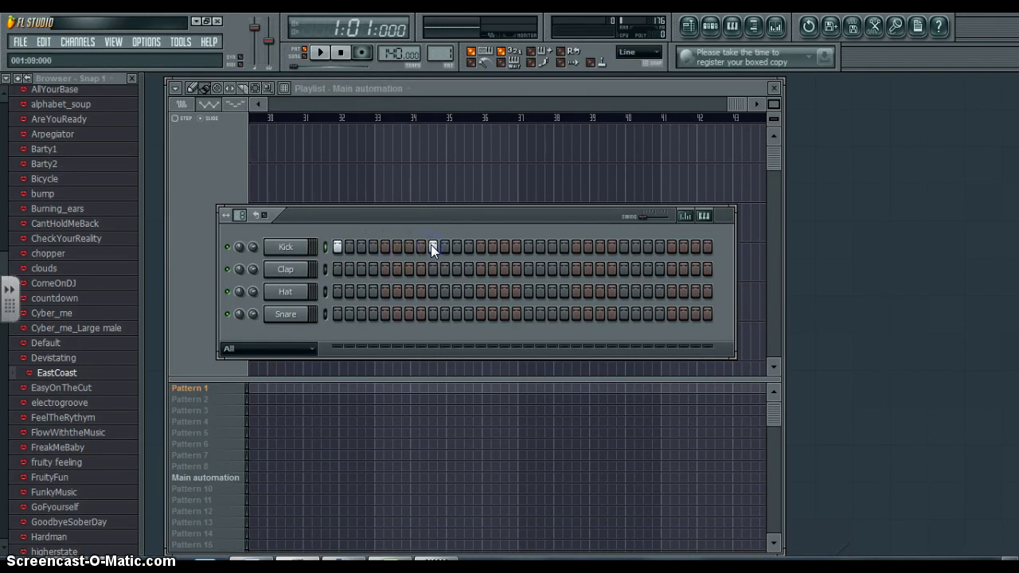
- Program kicks on steps 1, 9, 16, 17, 19, 25, 27, hats on odd steps 1–7 and 11–23, snares on 5, 13, 21, 29–32
left_click(464, 246)
left_click(338, 292)
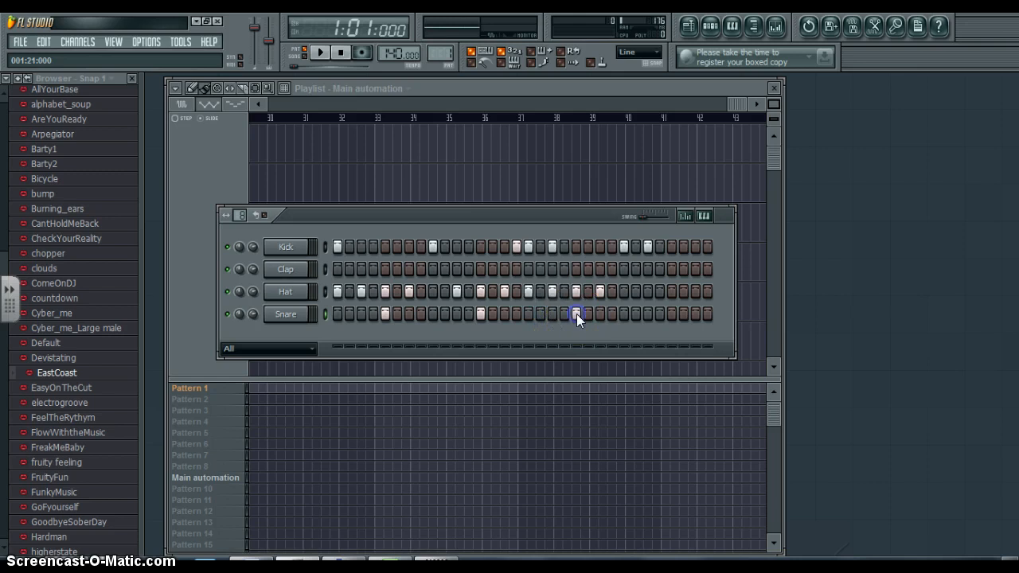
left_click(657, 315)
left_click(533, 289)
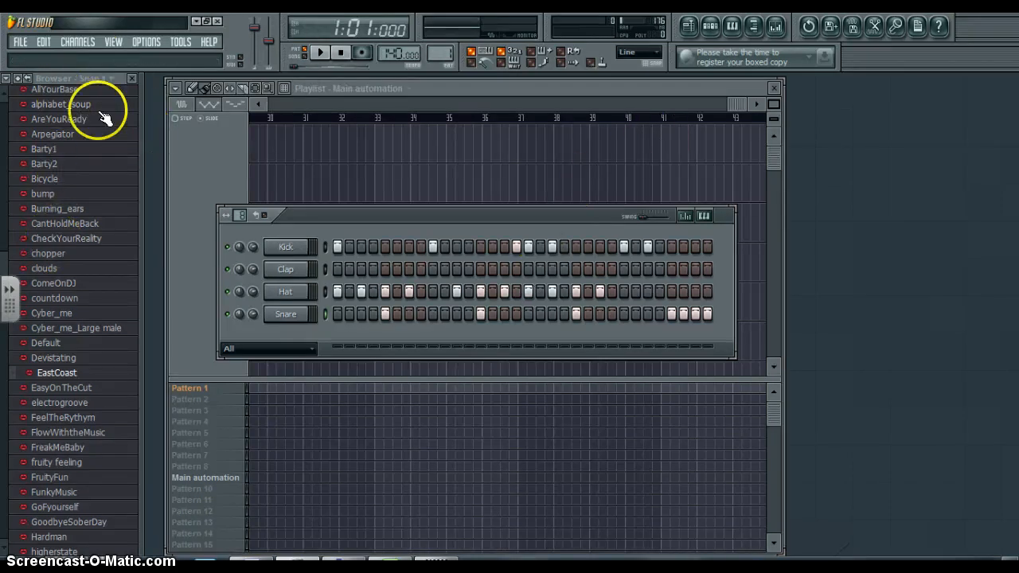
- Collapse the browser structure, expand the Vintage folder inside Packs and preview the VT_Crash sample
left_click(753, 25)
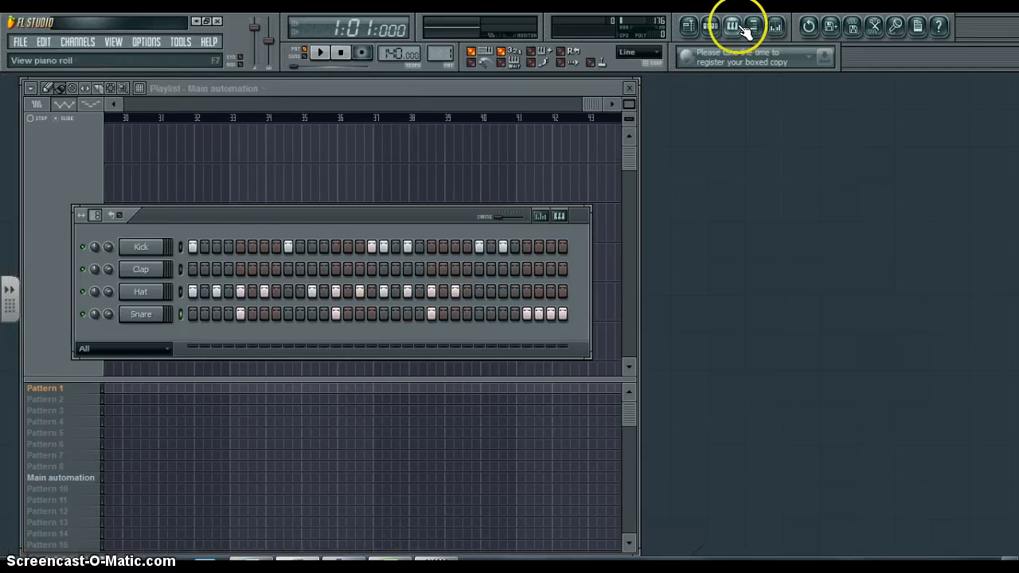
left_click(754, 24)
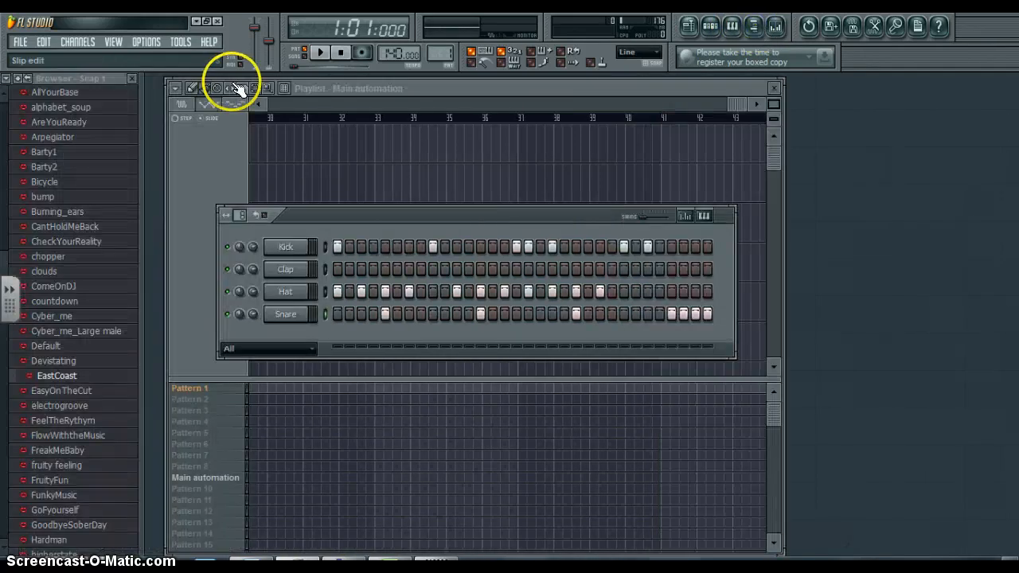
left_click(18, 79)
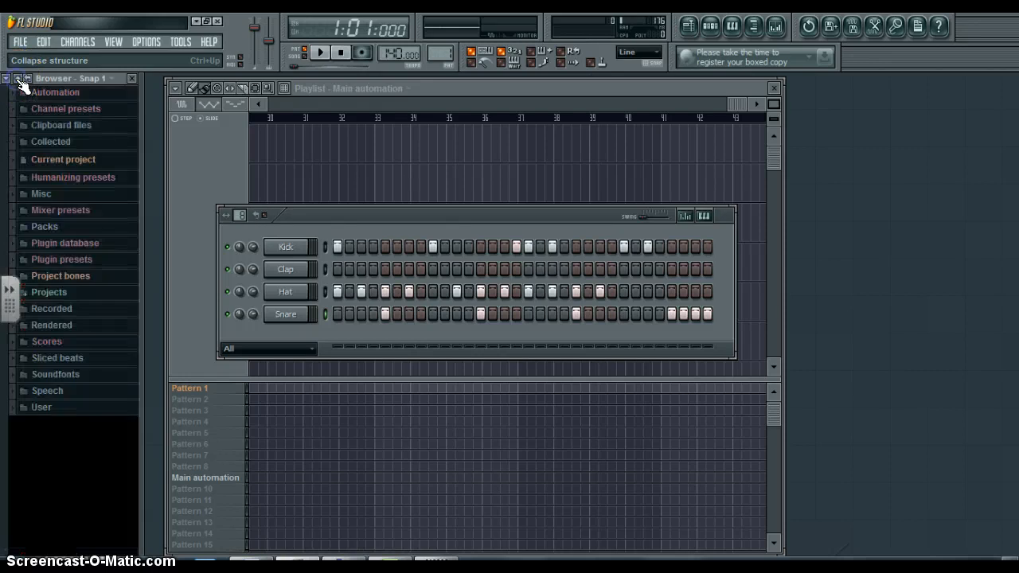
left_click(46, 230)
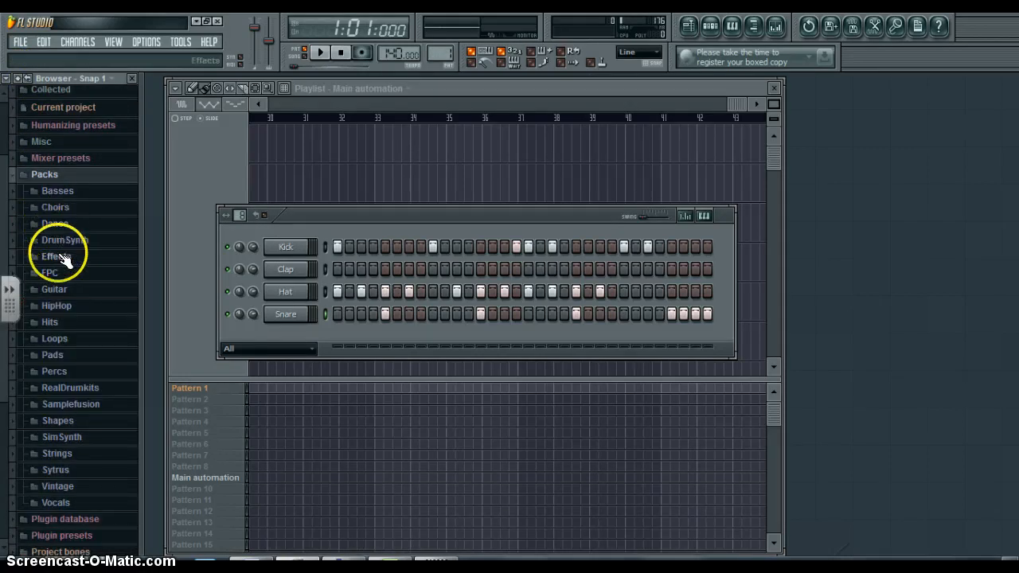
left_click(54, 487)
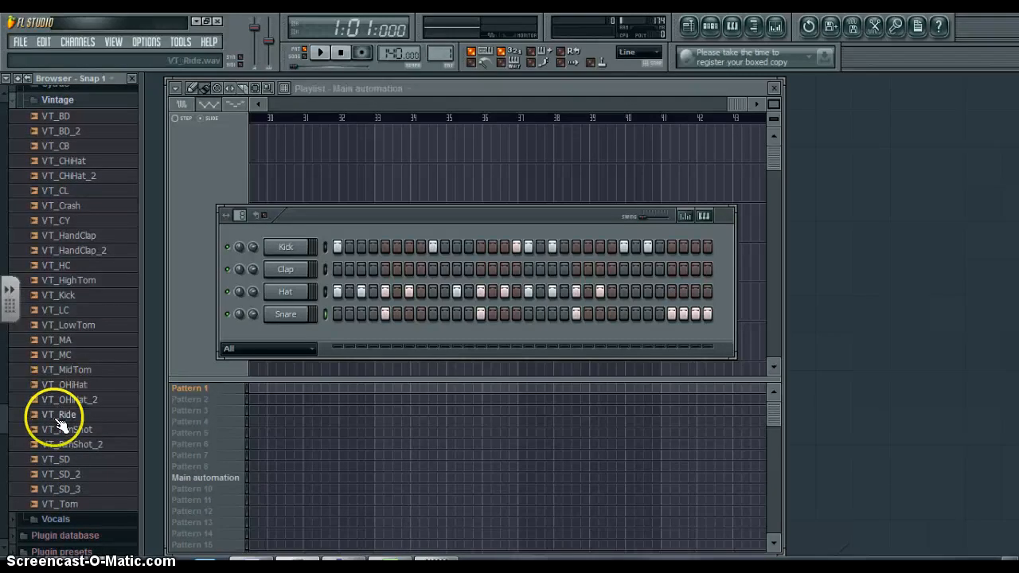
left_click(49, 205)
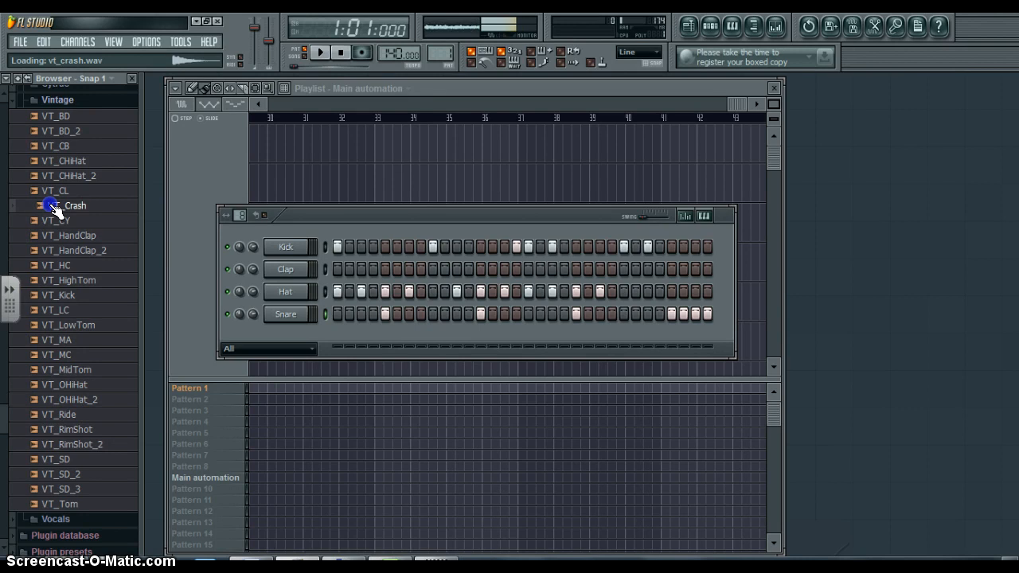
- Add VT_Crash as a new channel below Snare with a hit on step 29, and play the pattern
left_click_drag(54, 208, 285, 336)
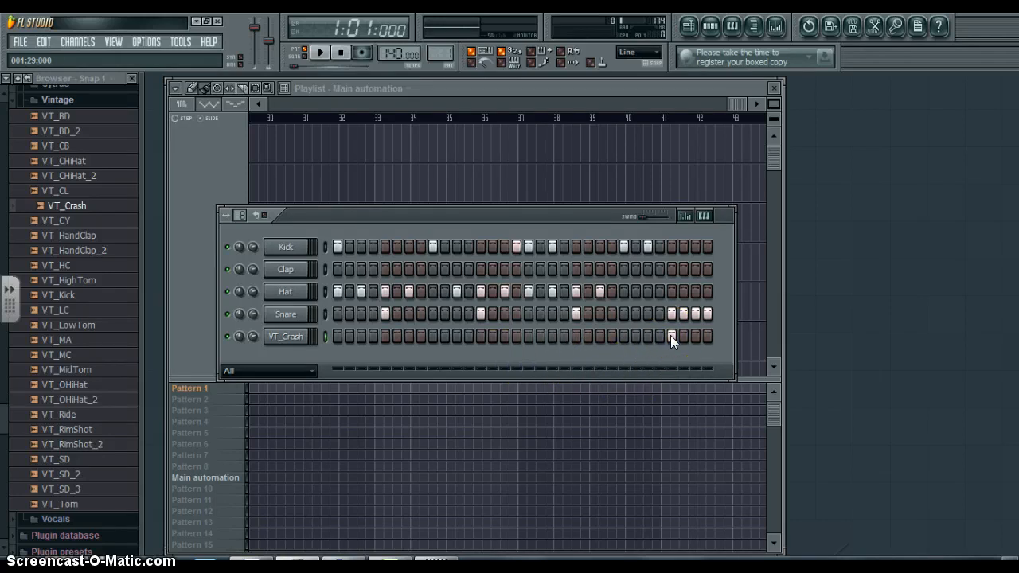
key("space")
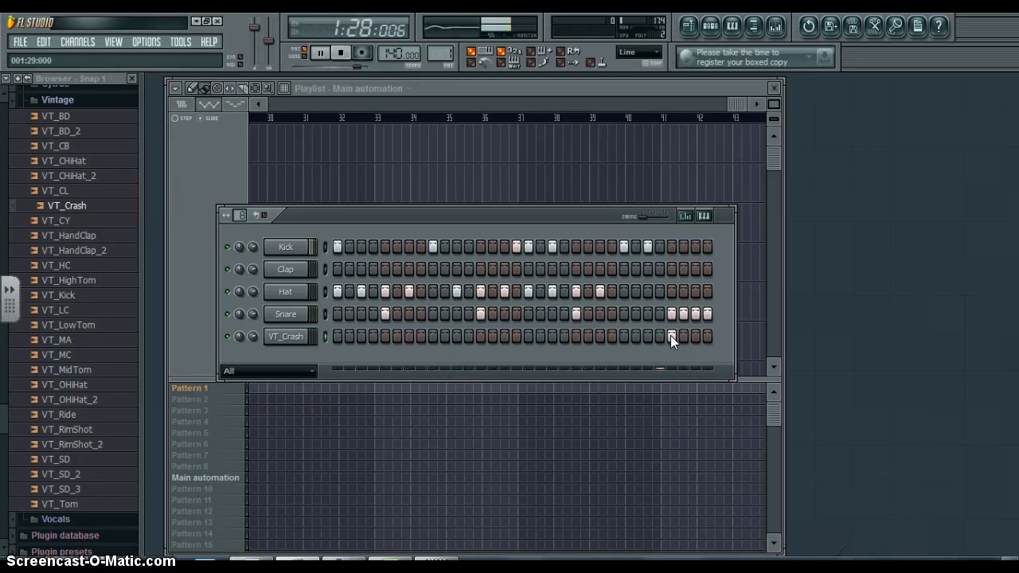
key("space")
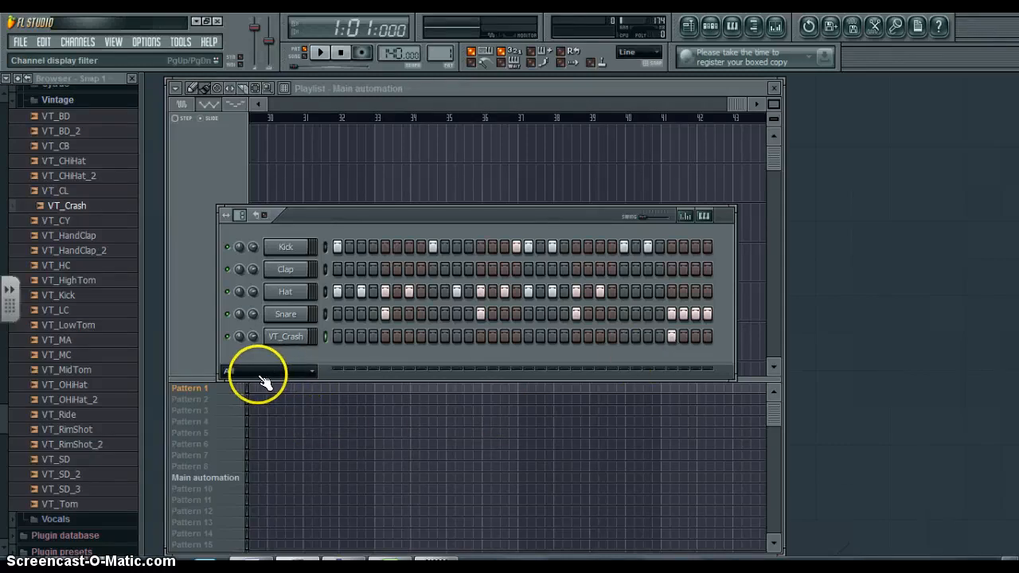
- Bring the playlist to the front and adjust the divider between its clip area and the pattern list
left_click(185, 366)
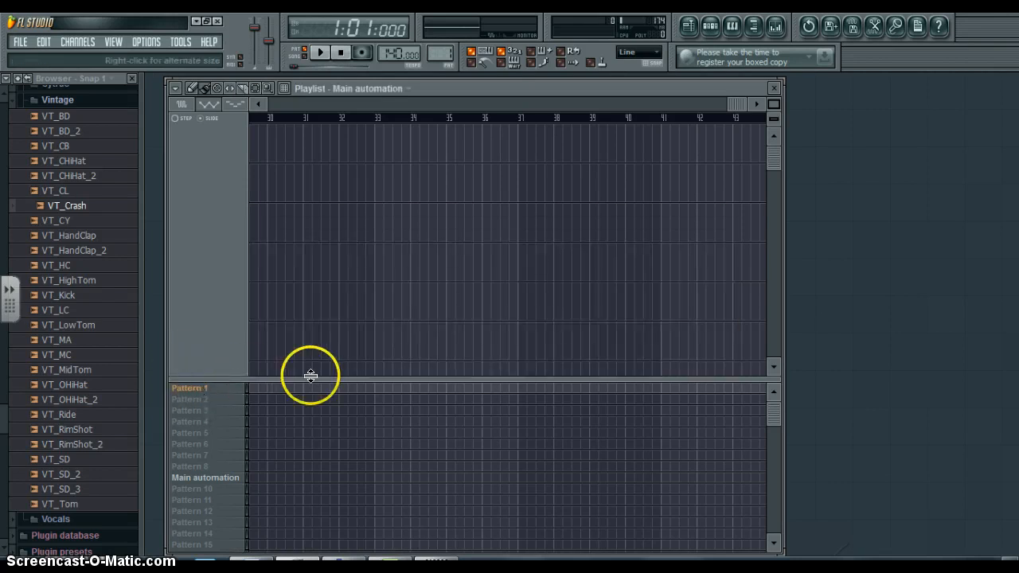
left_click(690, 26)
left_click(689, 26)
left_click(690, 26)
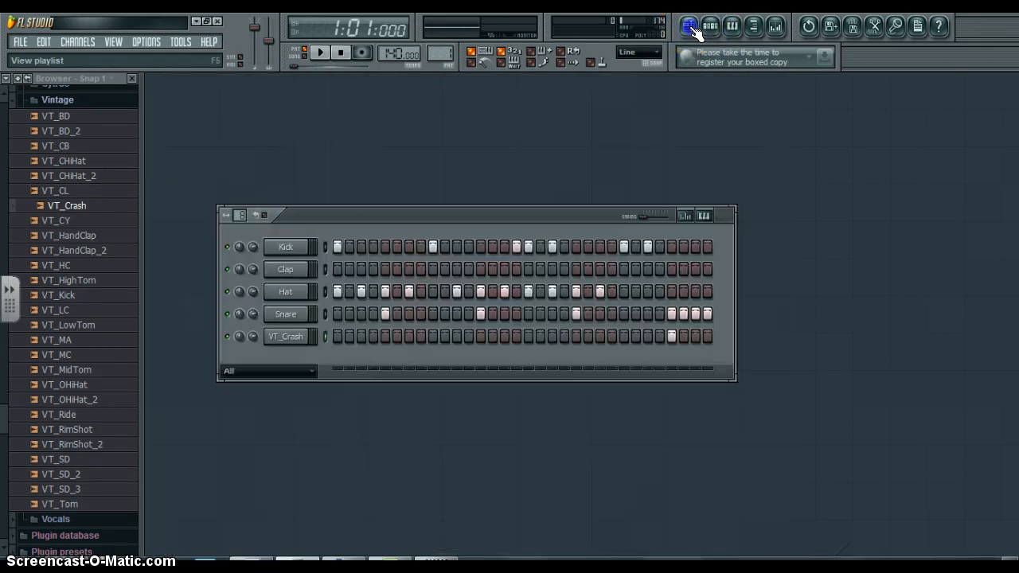
left_click(690, 26)
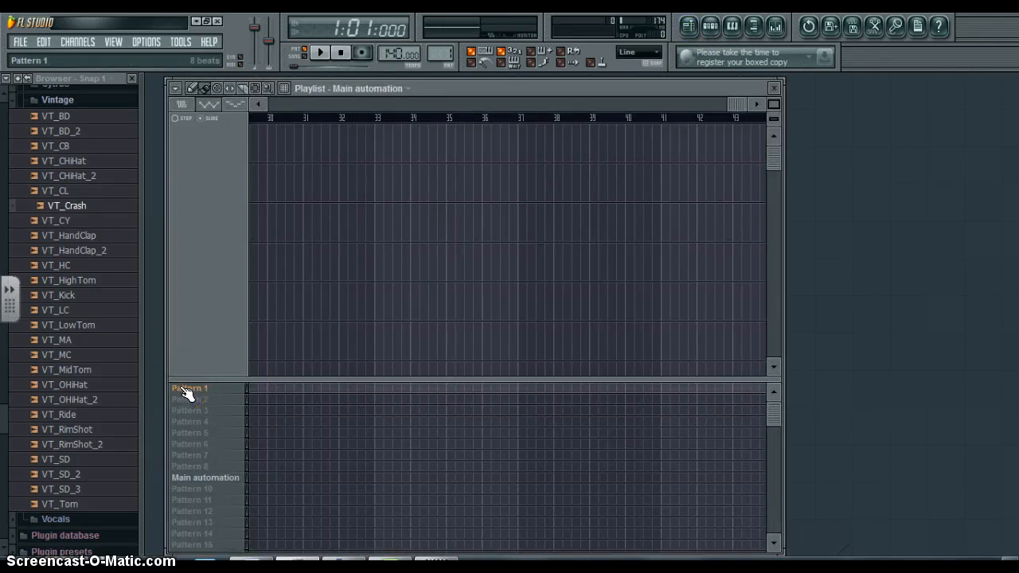
right_click(319, 379)
left_click_drag(319, 378, 326, 546)
left_click(448, 426)
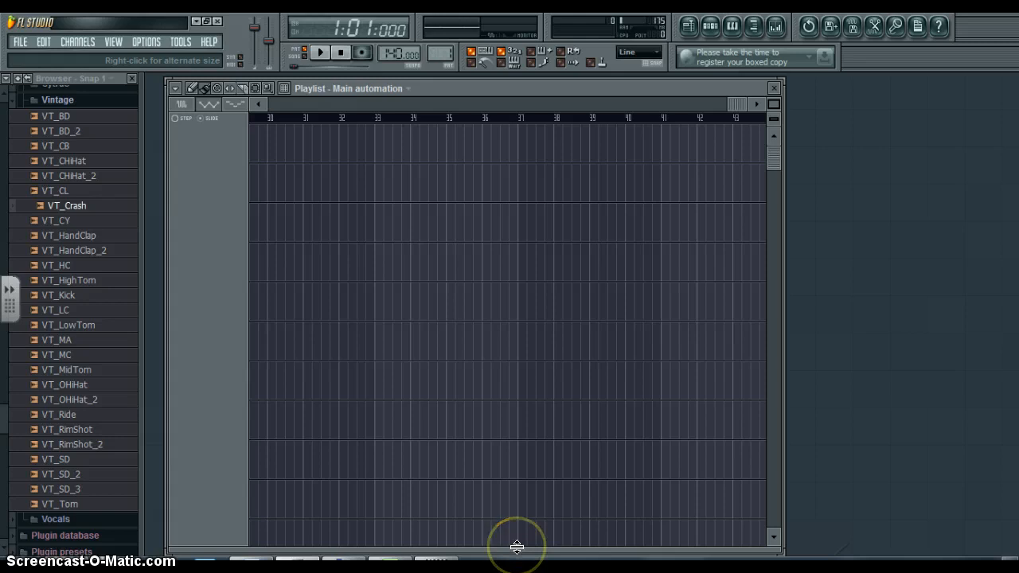
left_click_drag(516, 548, 498, 398)
- Clone Pattern 1 in the playlist's pattern list
left_click(203, 409)
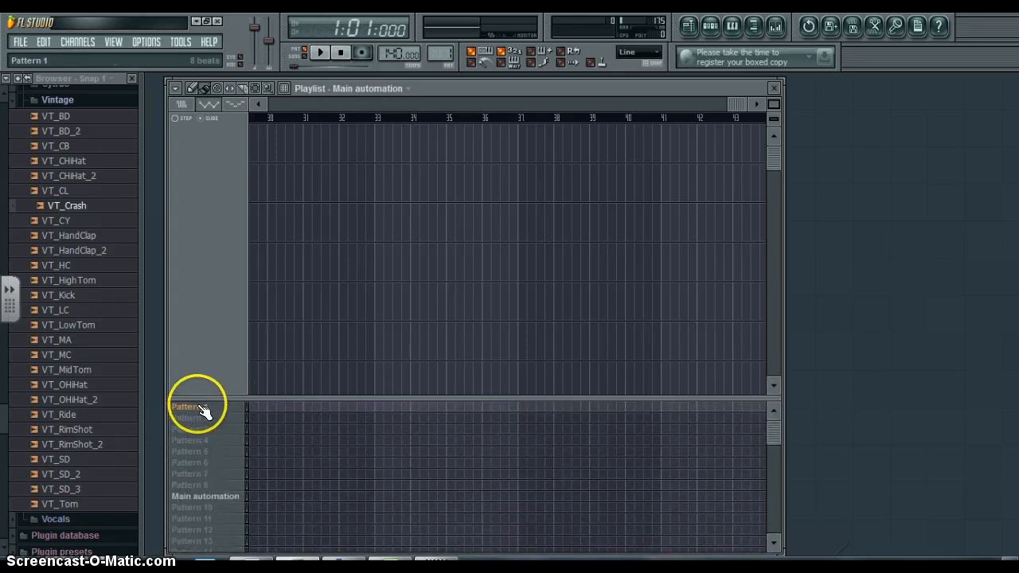
right_click(198, 408)
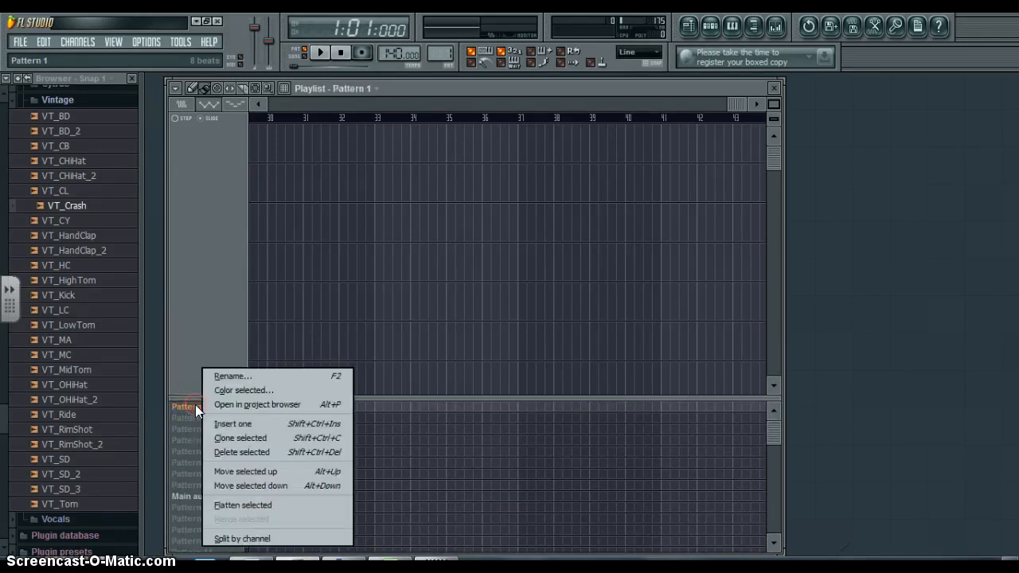
left_click(225, 439)
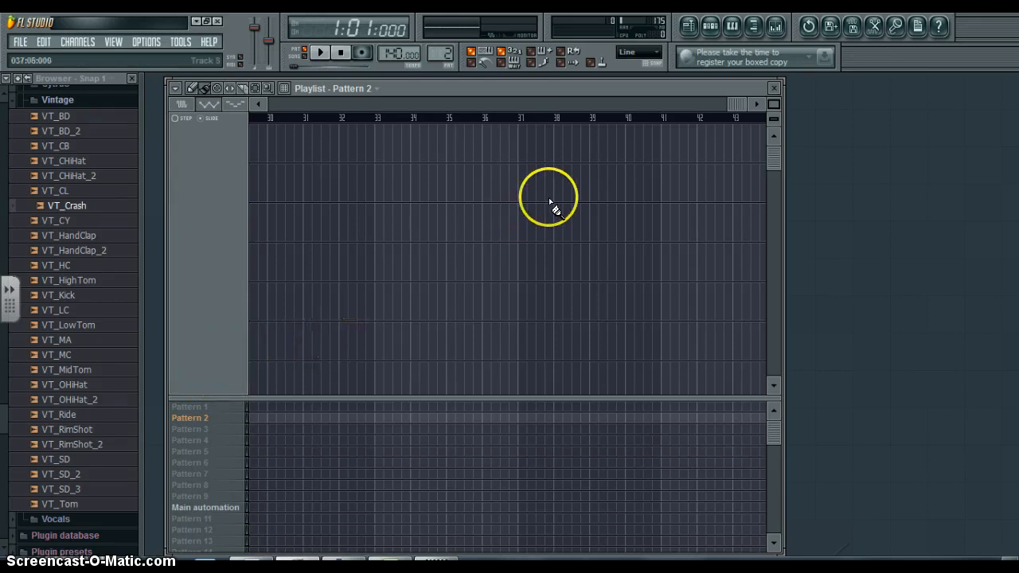
- Insert a BooBass channel above VT_Crash in Pattern 2's step sequencer and close its channel settings
left_click(710, 26)
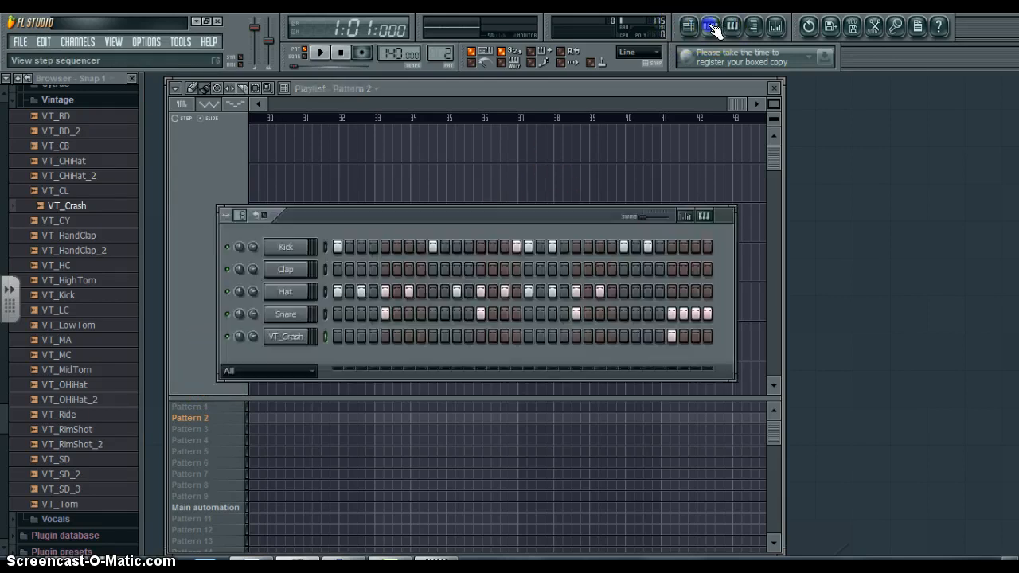
right_click(279, 340)
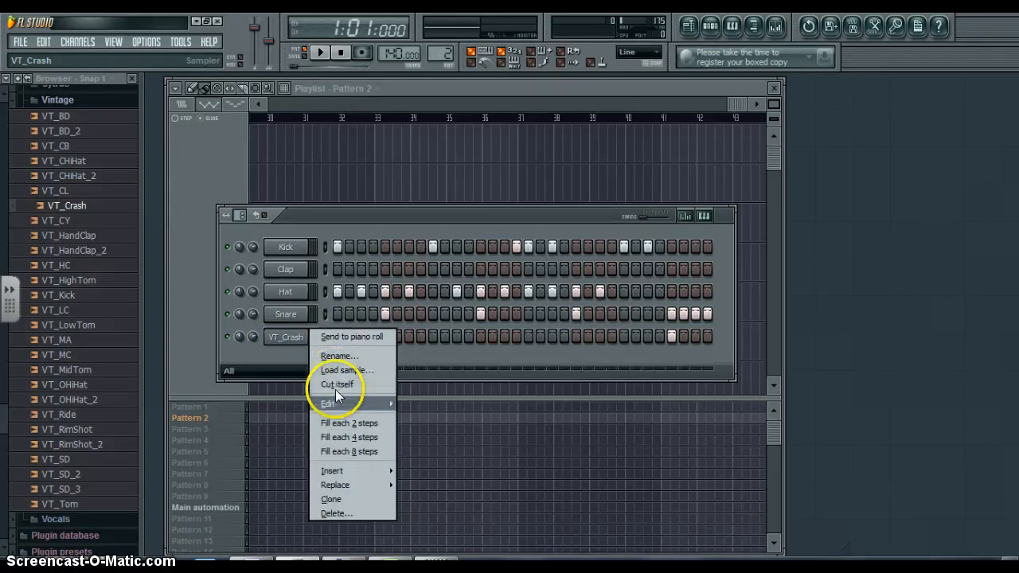
mouse_move(347, 473)
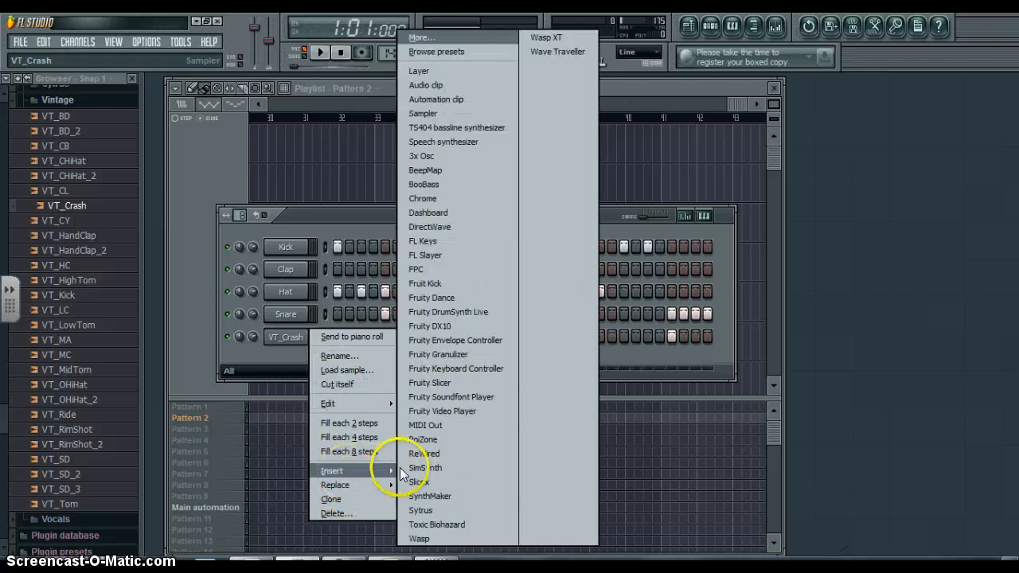
left_click(443, 185)
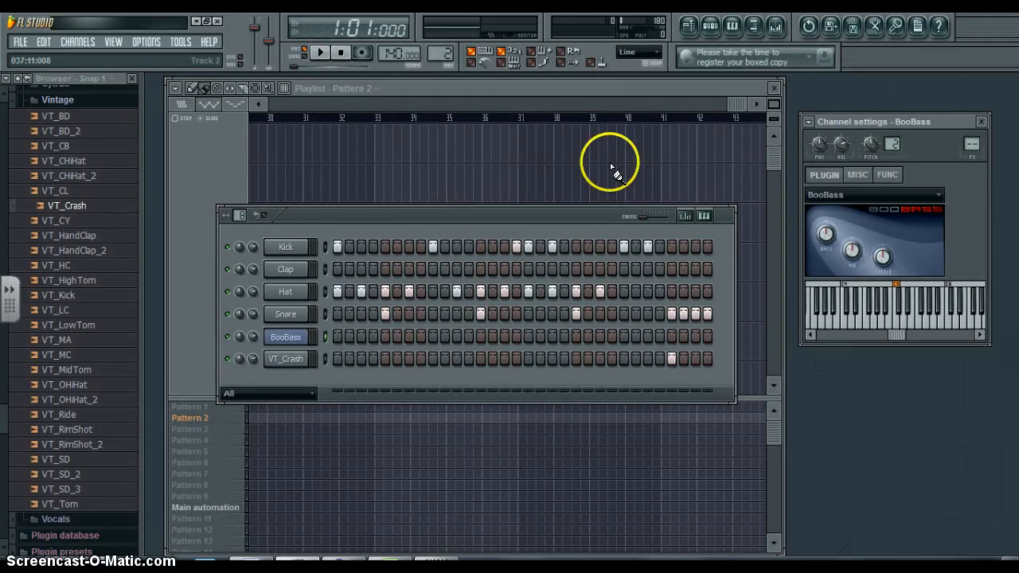
left_click_drag(936, 322, 882, 314)
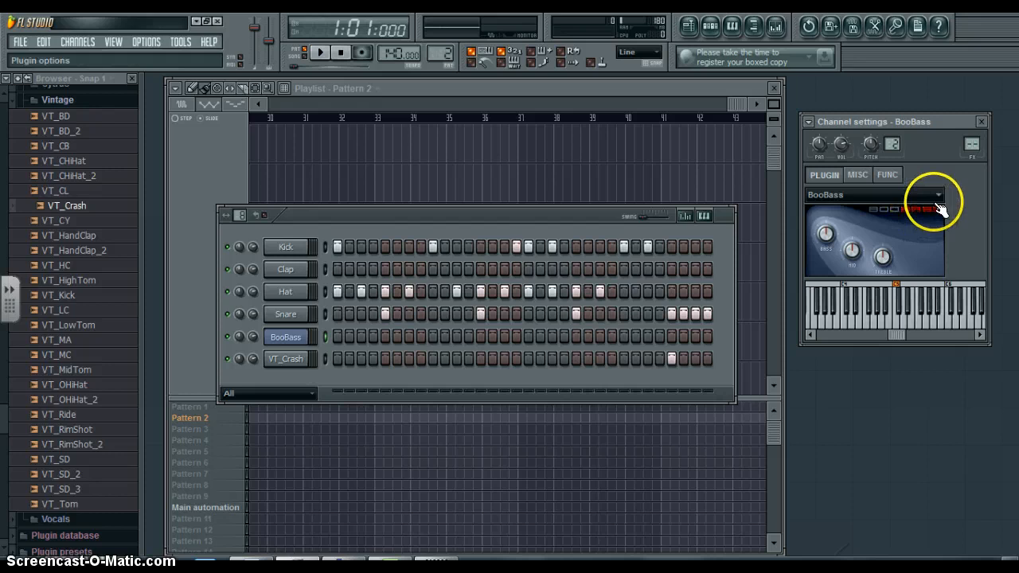
left_click(982, 121)
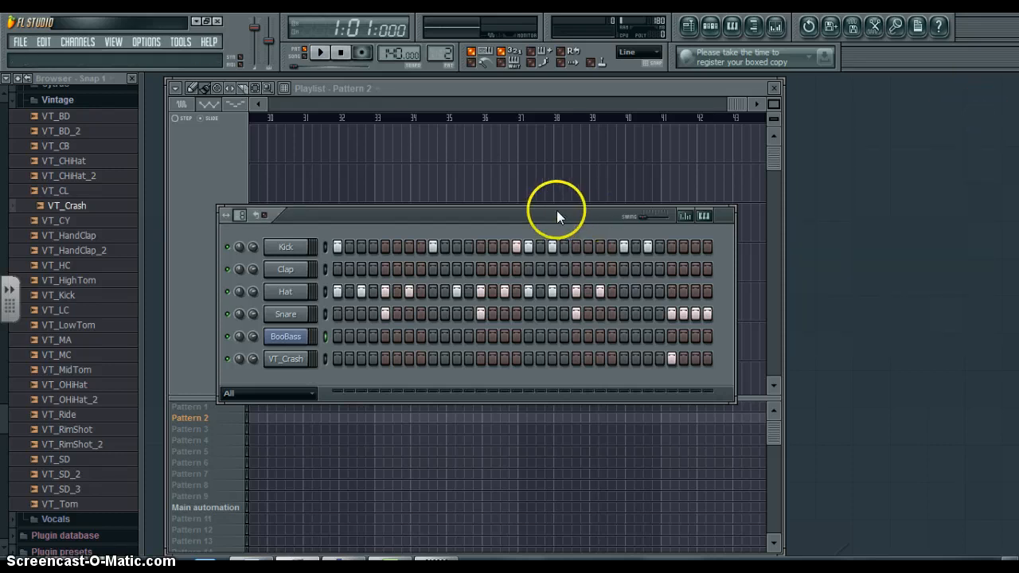
- Program BooBass hits on steps 1, 16, 17 and 19 of Pattern 2 and play the pattern
left_click_drag(557, 210, 581, 201)
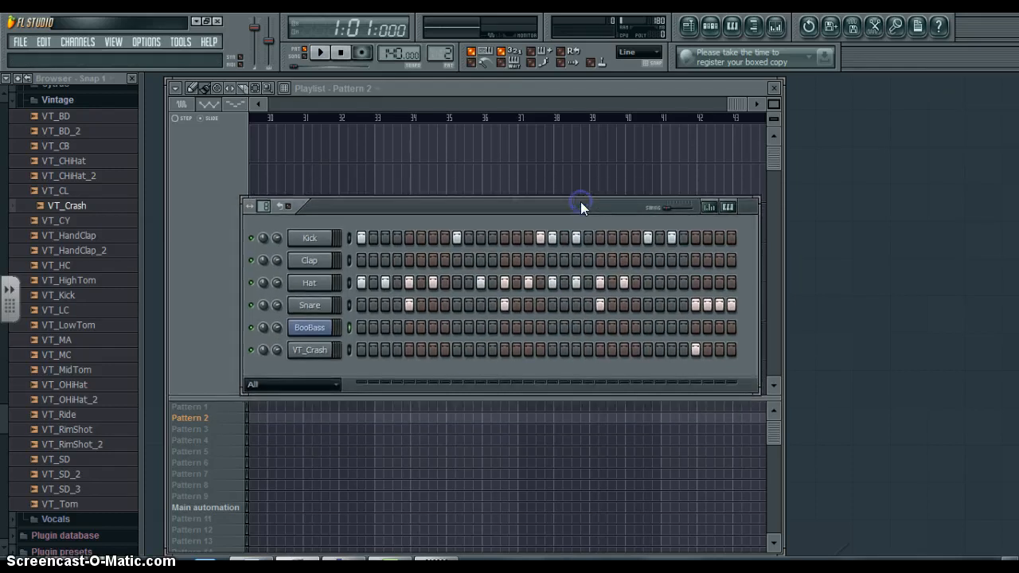
left_click(347, 328)
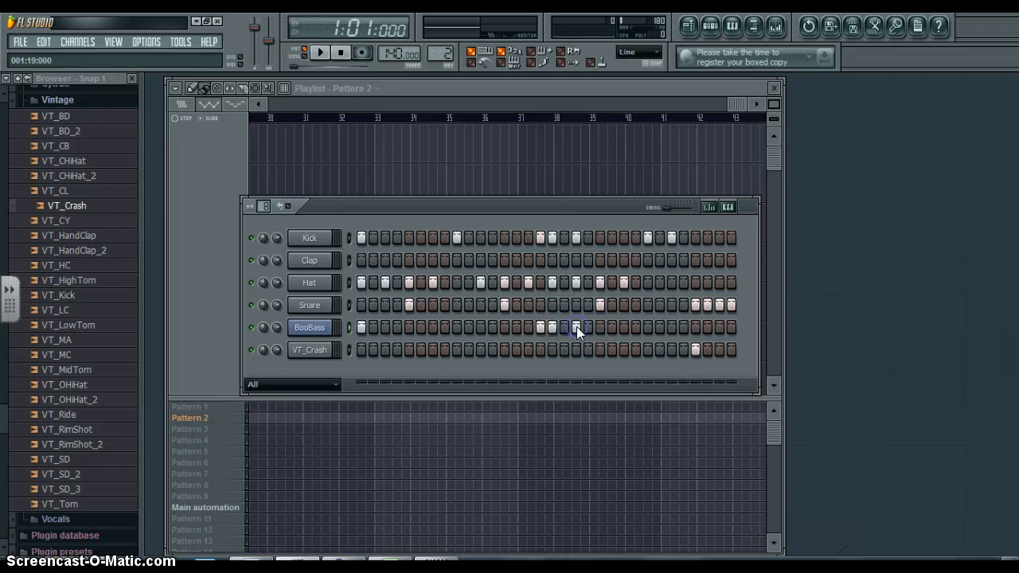
key("space")
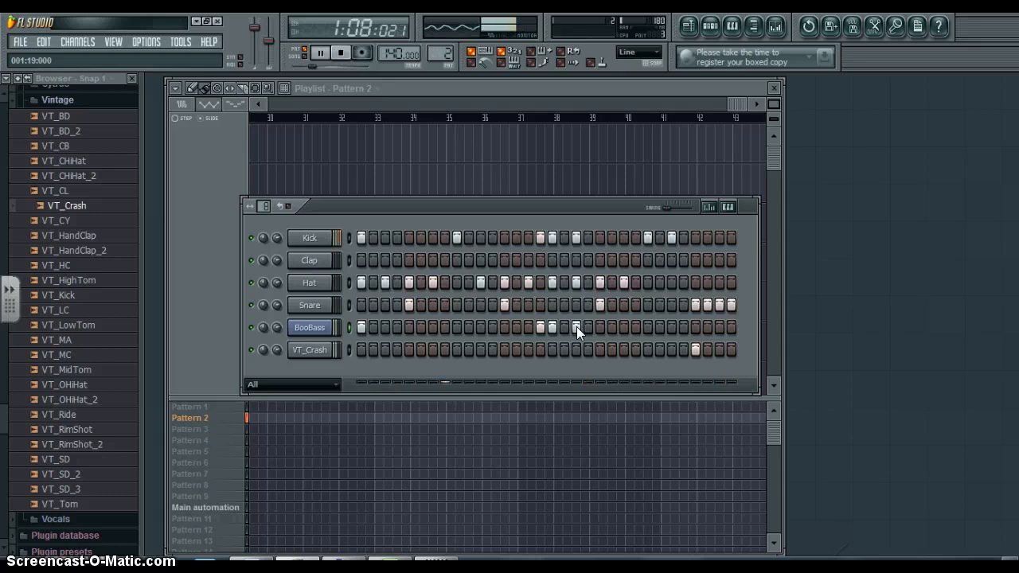
key("space")
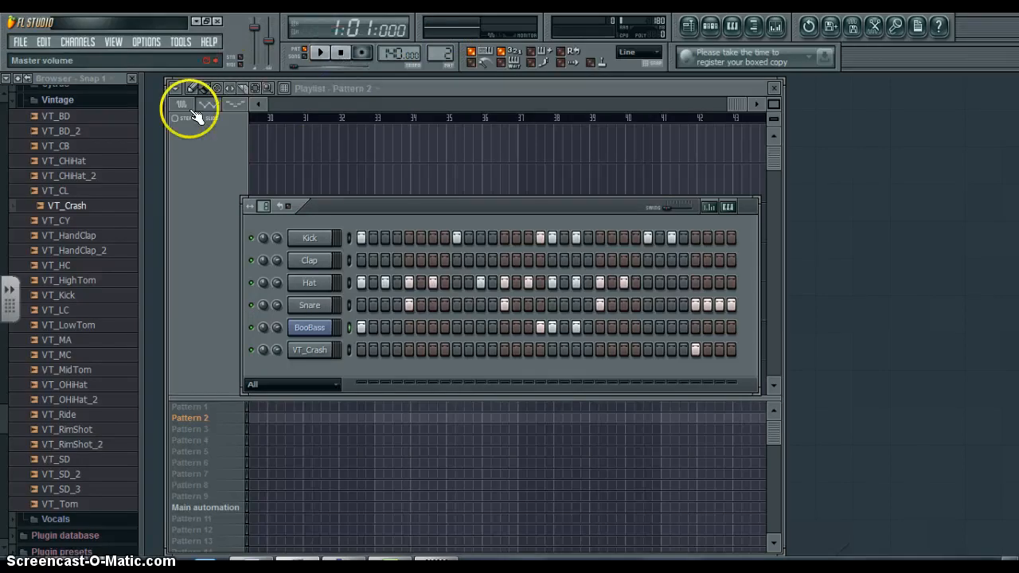
- Clone Pattern 2 in the playlist's pattern list and bring up the step sequencer for the copy
right_click(195, 420)
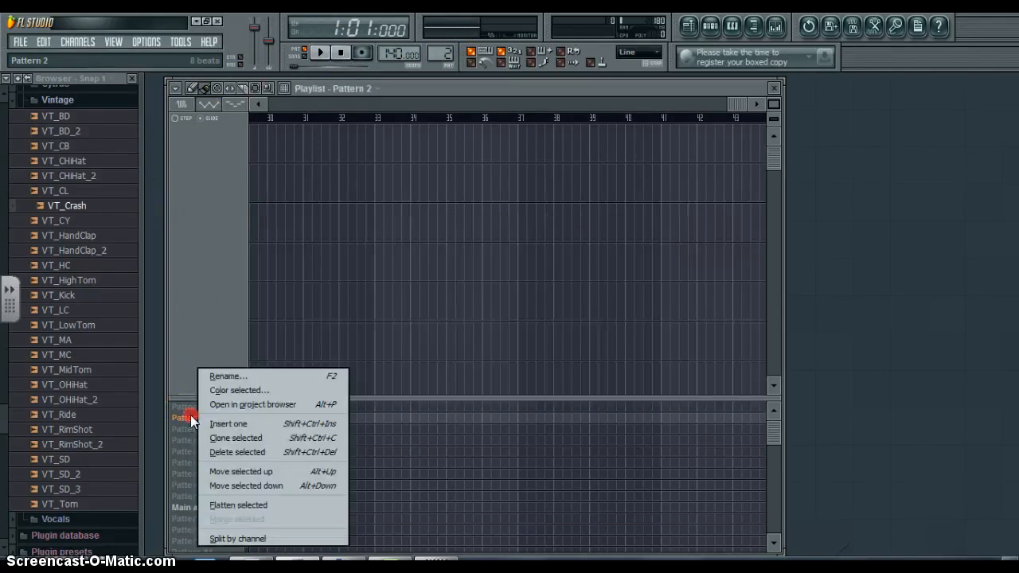
left_click(229, 438)
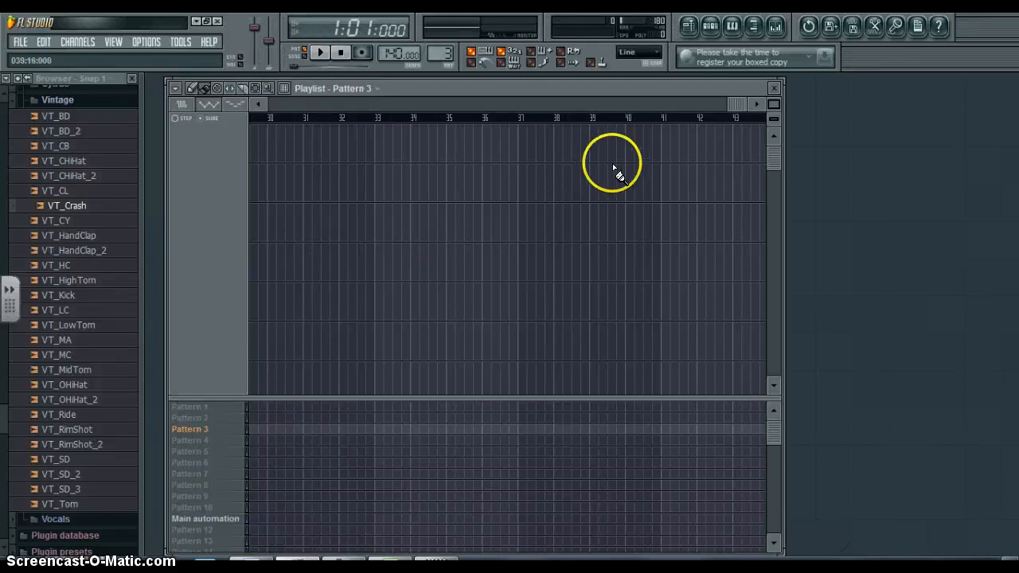
left_click(711, 30)
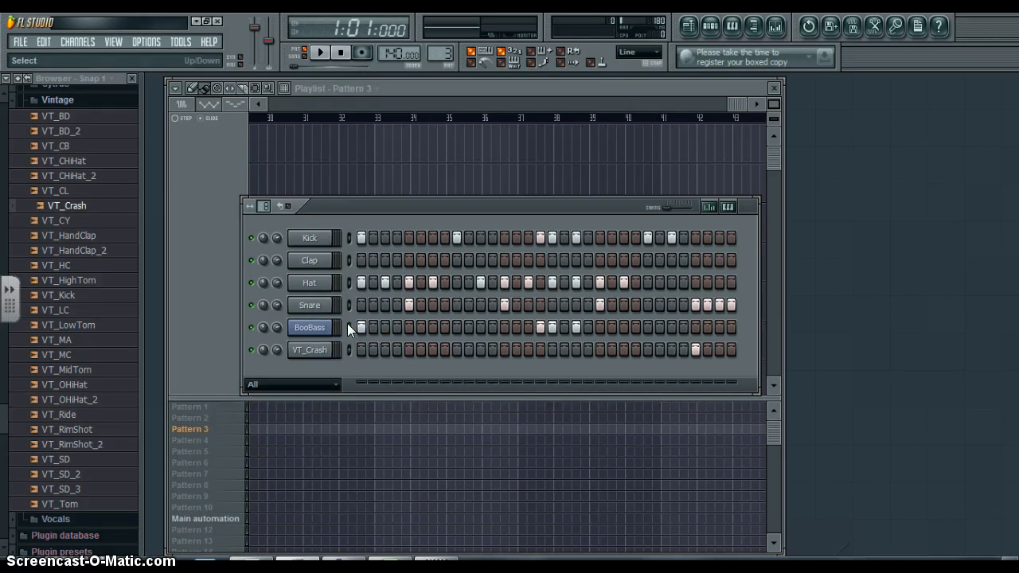
left_click(592, 263)
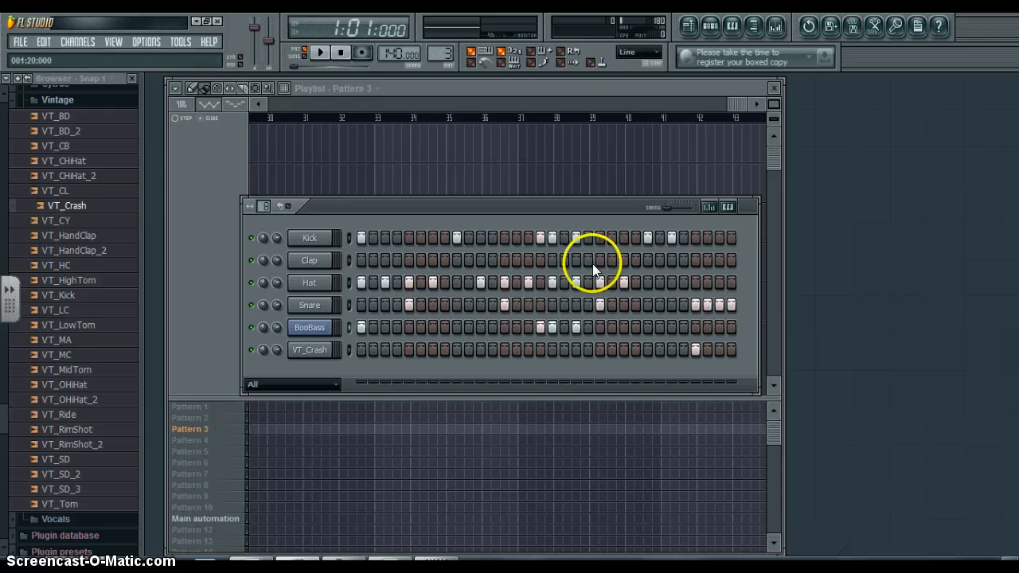
- Show the keyboard editor for the BooBass channel in the step sequencer and play Pattern 3
left_click(728, 210)
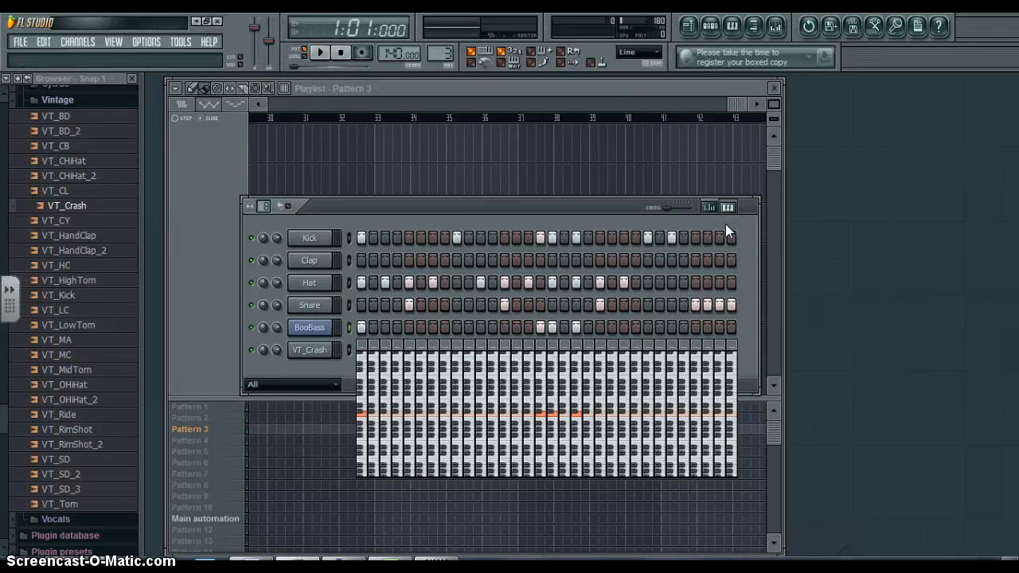
left_click(611, 295)
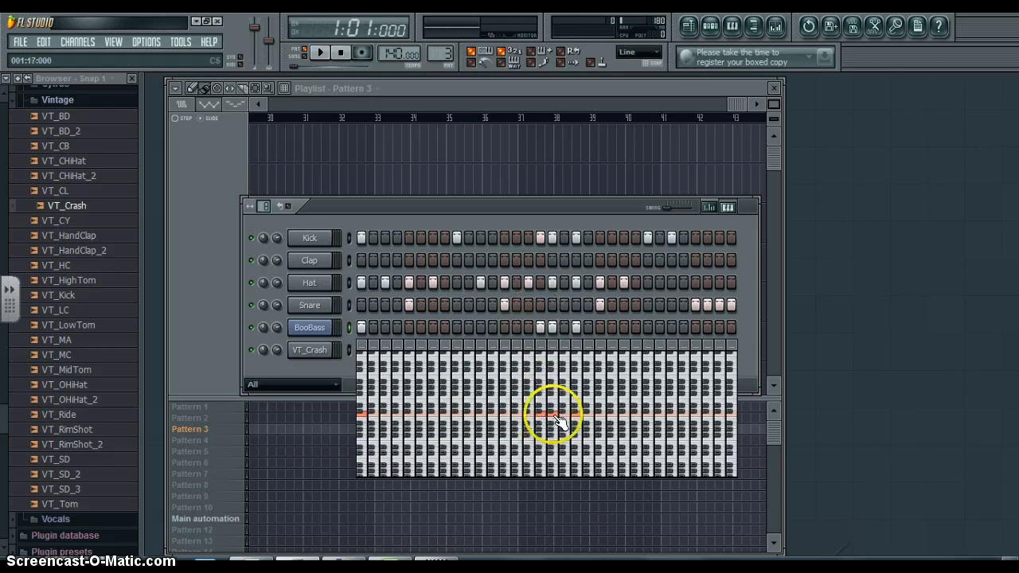
key("space")
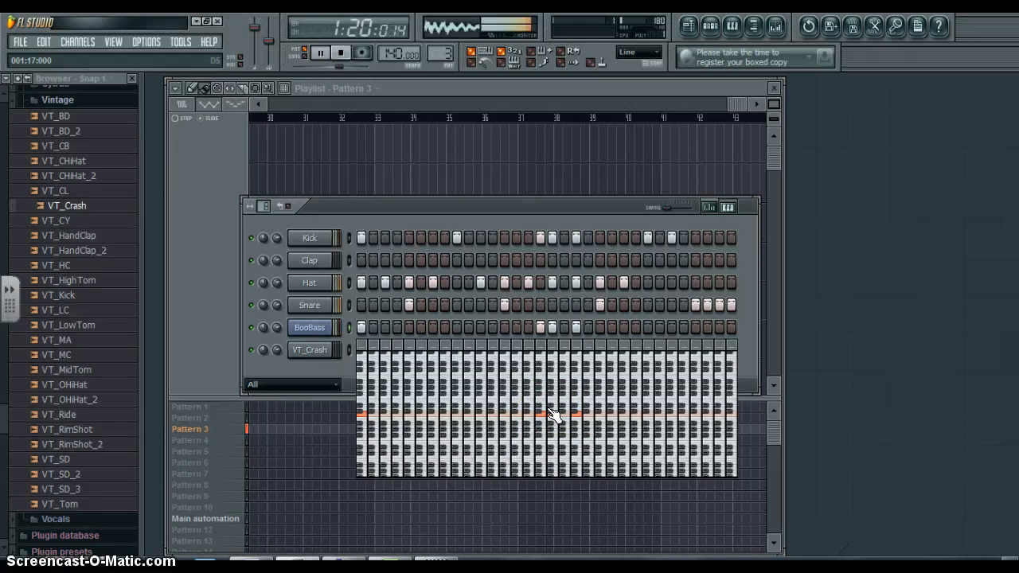
key("space")
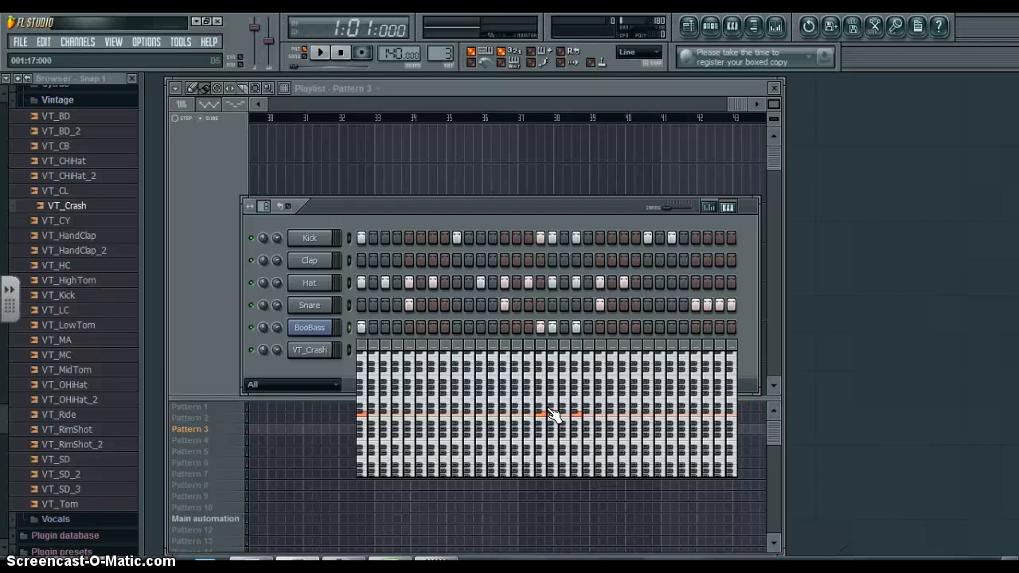
- Lower the BooBass note on step 16 of Pattern 3 to C#4 and play the pattern
left_click(540, 414)
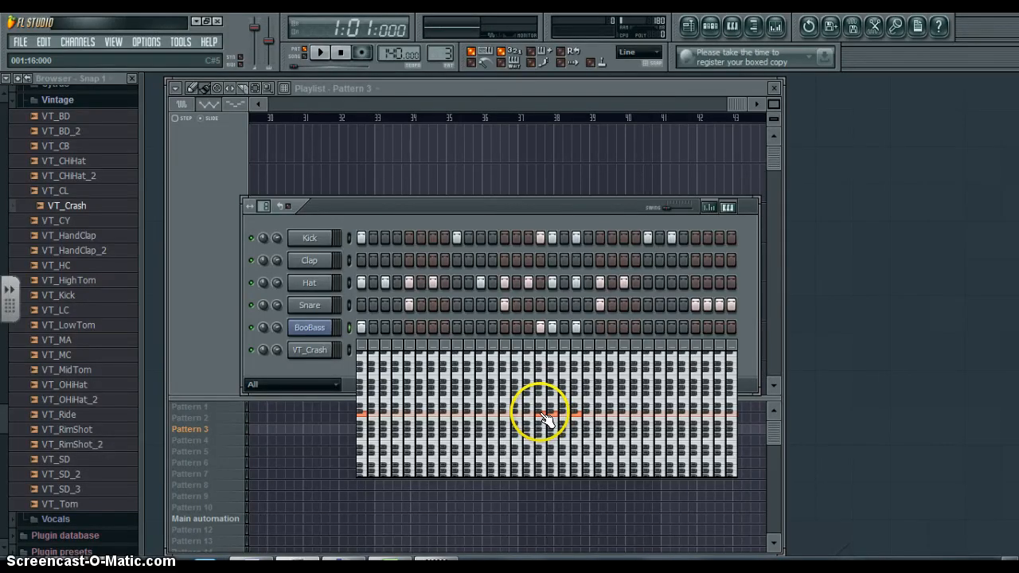
mouse_move(540, 414)
left_mouse_down()
mouse_move(540, 367)
mouse_move(542, 457)
left_mouse_up()
left_click(527, 327)
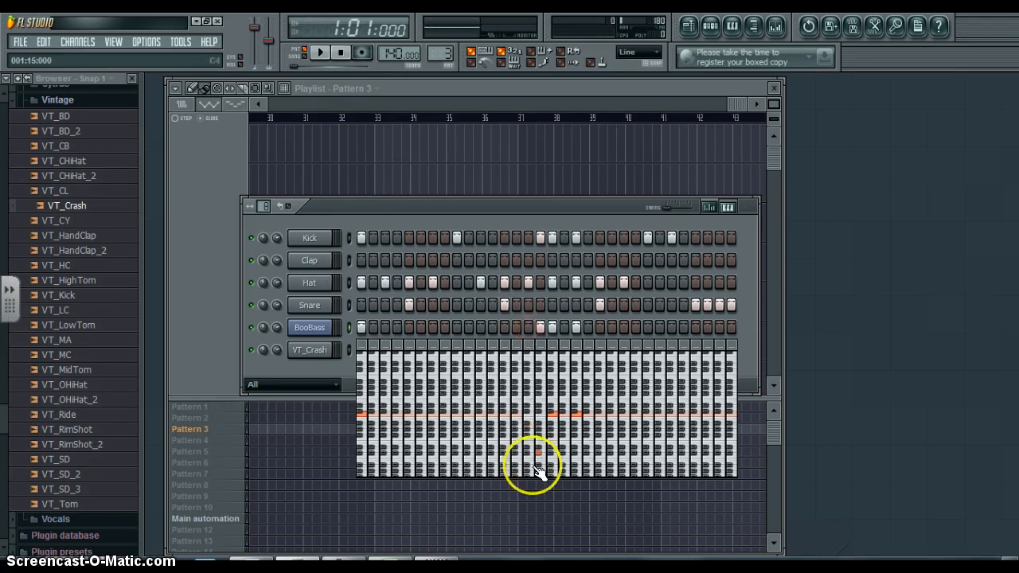
left_click_drag(539, 457, 541, 460)
key("space")
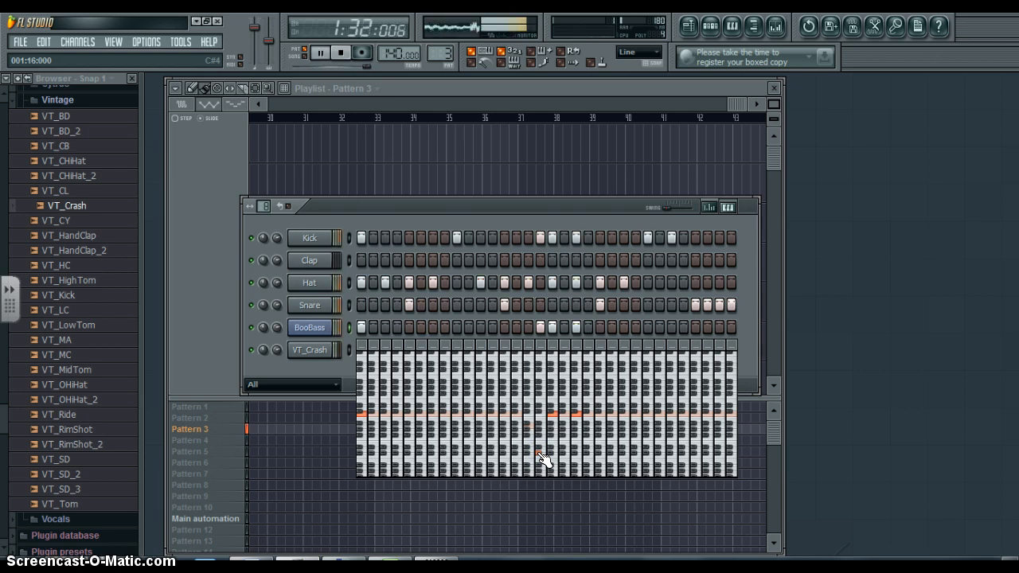
key("space")
- Set the BooBass note on step 16 of Pattern 3 to A#4 and play the pattern
mouse_move(538, 433)
left_mouse_down()
mouse_move(539, 409)
mouse_move(540, 430)
left_mouse_up()
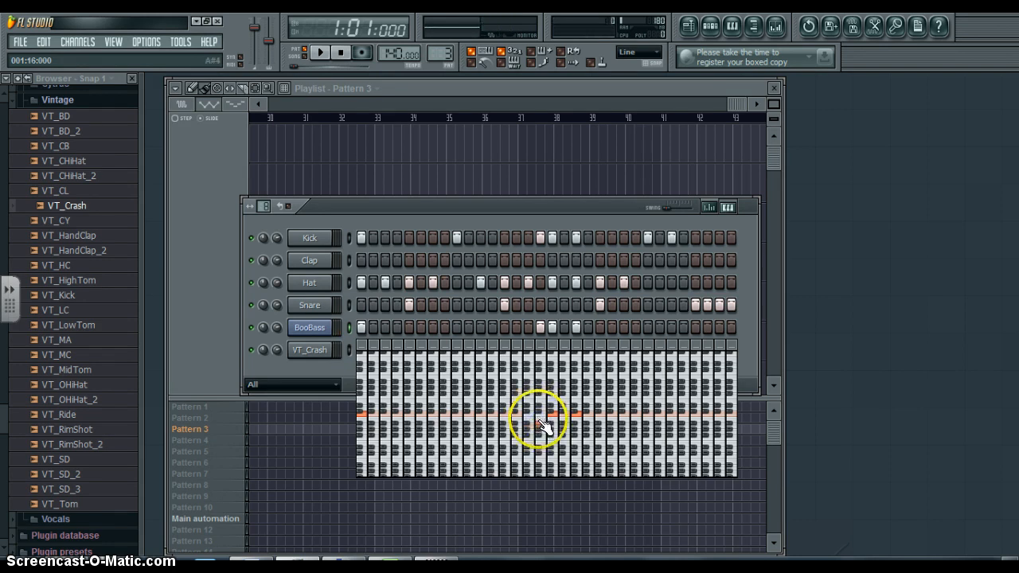
key("space")
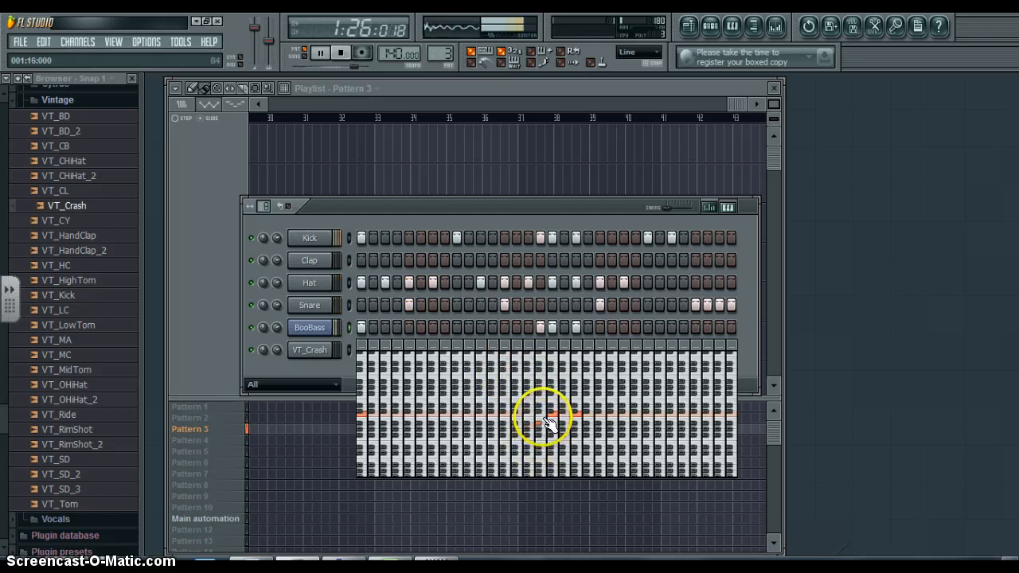
key("space")
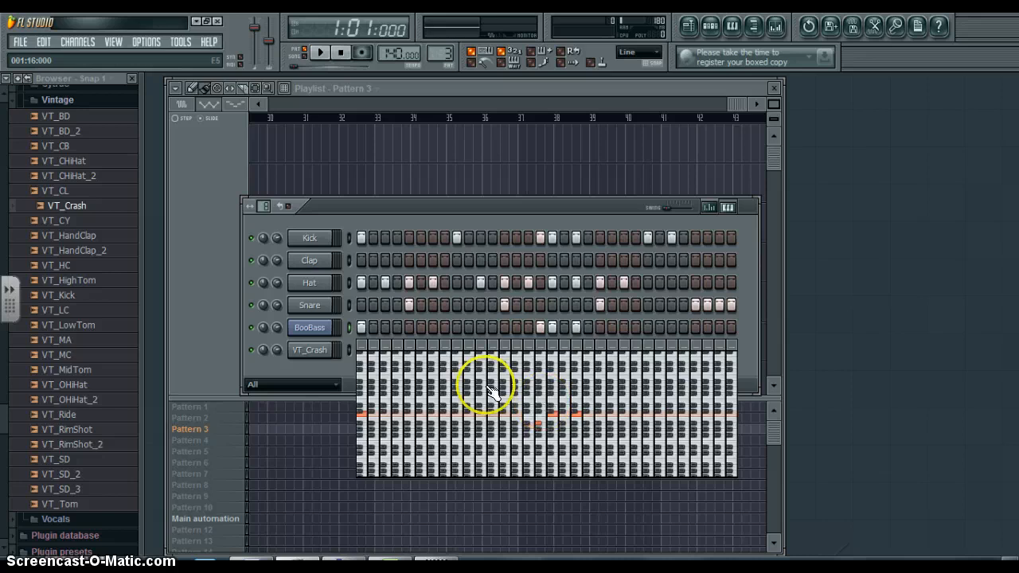
- Clone Pattern 3 and show the BooBass keyboard editor in the copy's step sequencer
right_click(203, 434)
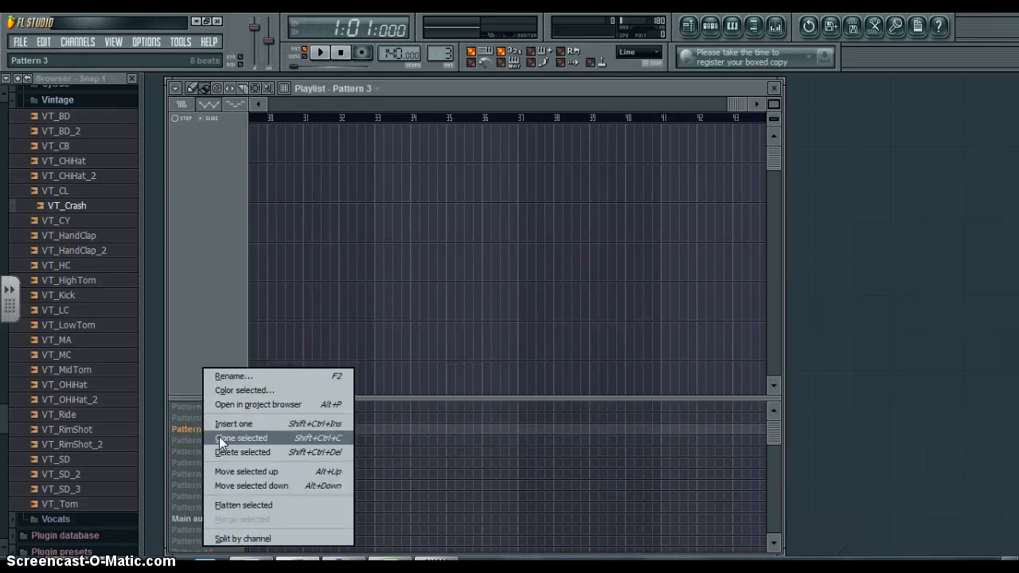
left_click(219, 436)
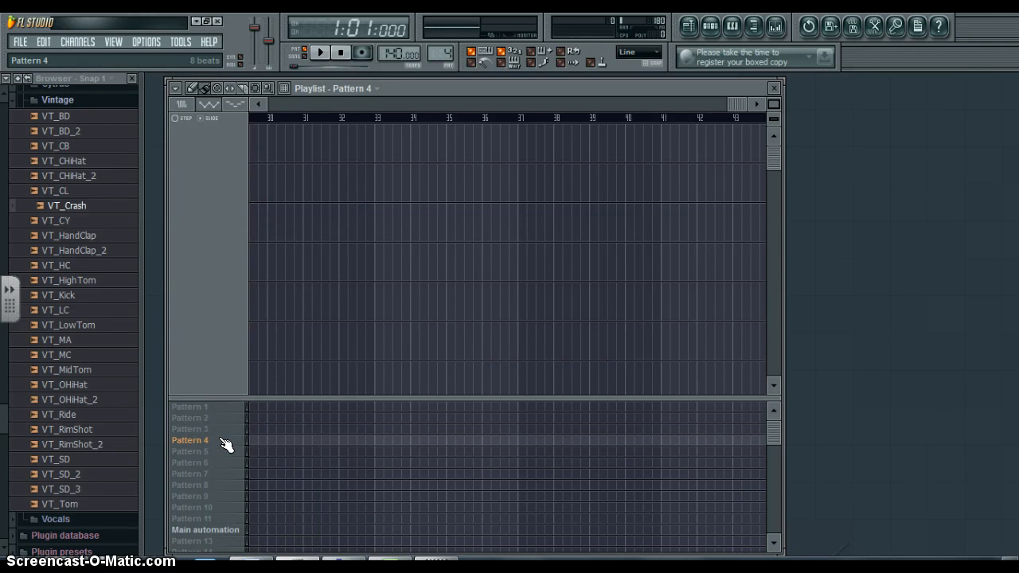
left_click(712, 27)
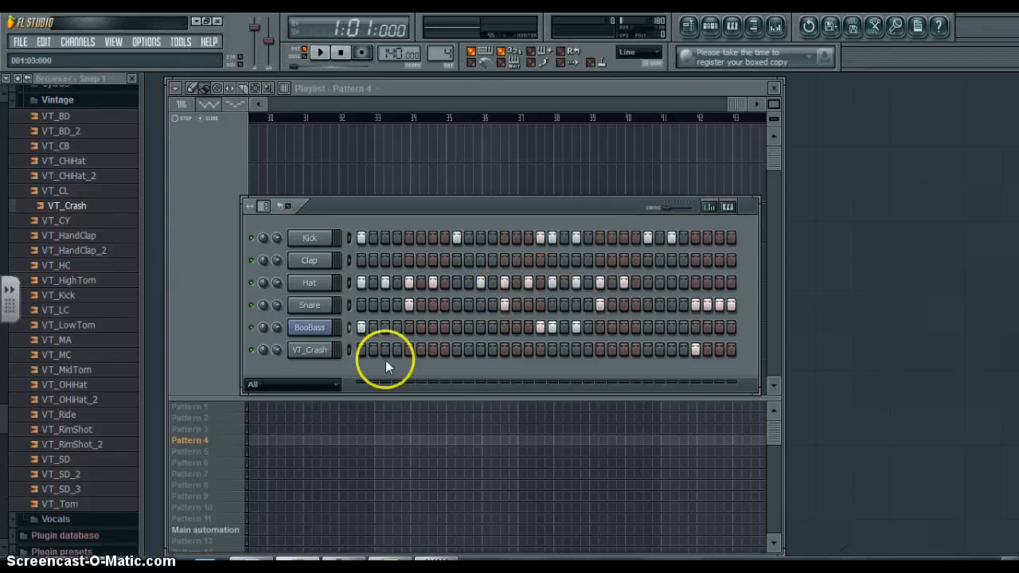
left_click(728, 208)
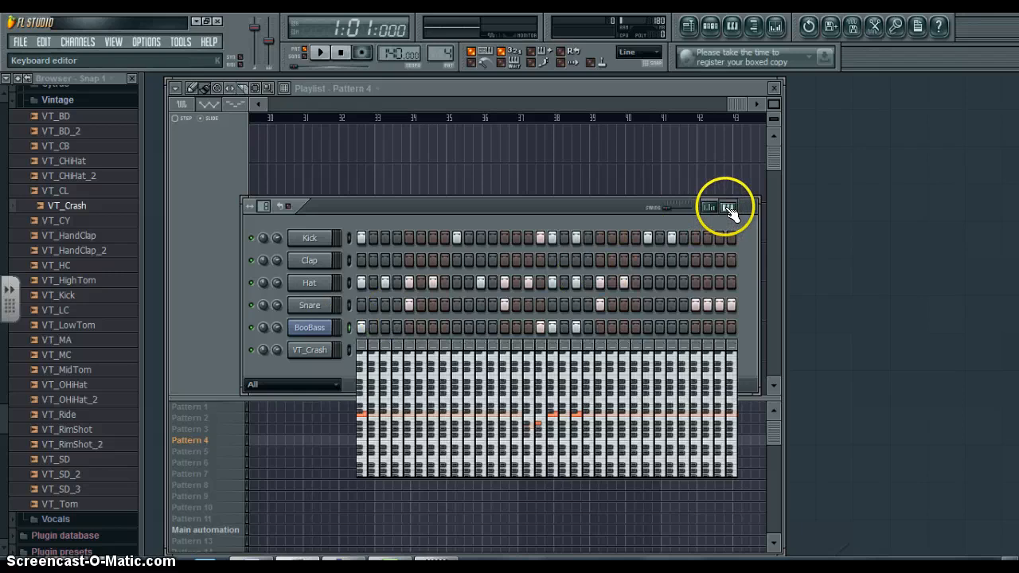
- Lower the BooBass note on step 17 of Pattern 4 slightly below C5 and play the pattern
left_click(555, 416)
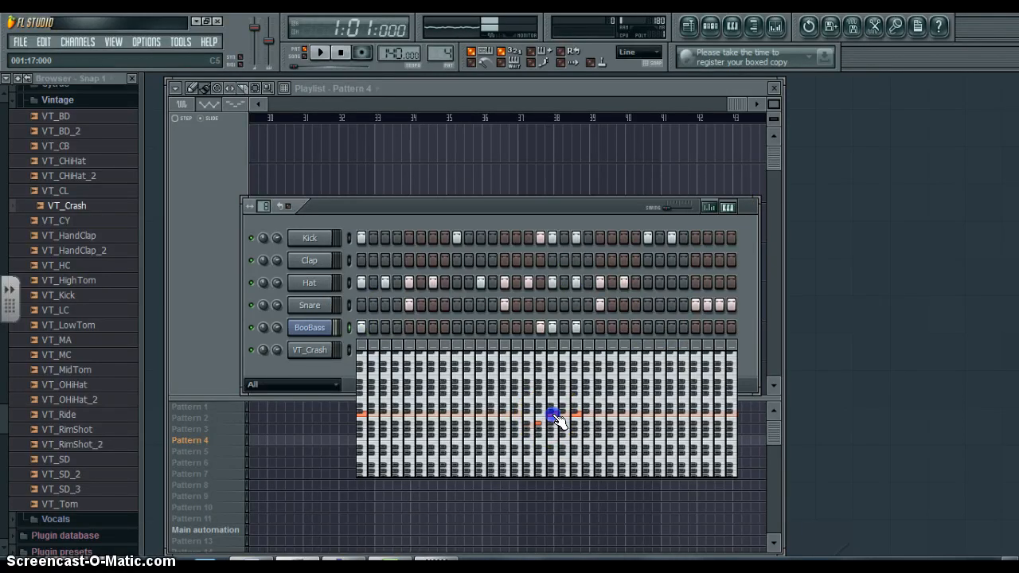
left_click_drag(555, 416, 556, 420)
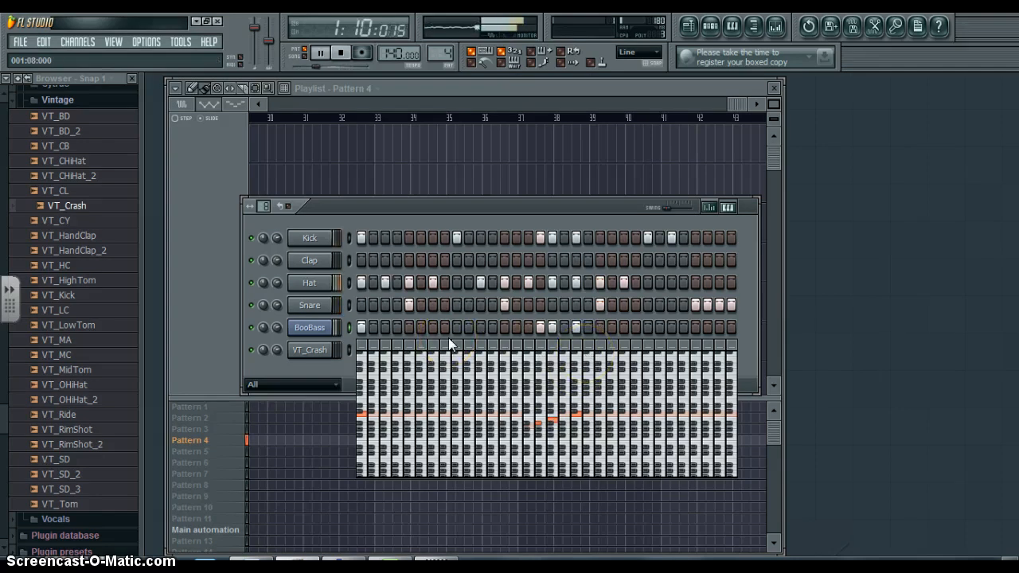
key("space")
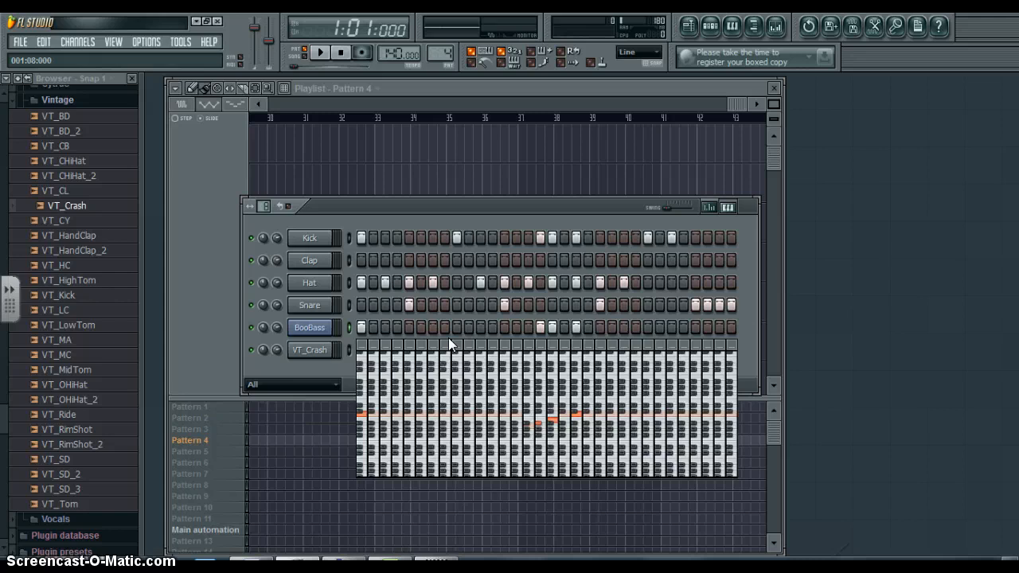
- Clone Pattern 4 and show the BooBass keyboard editor in the new copy's step sequencer
right_click(199, 446)
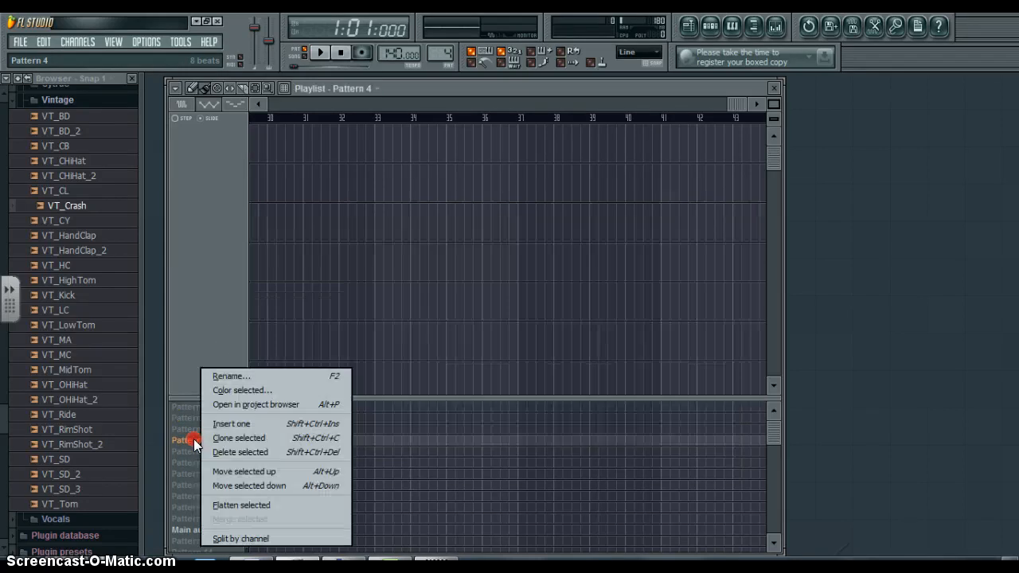
left_click(218, 444)
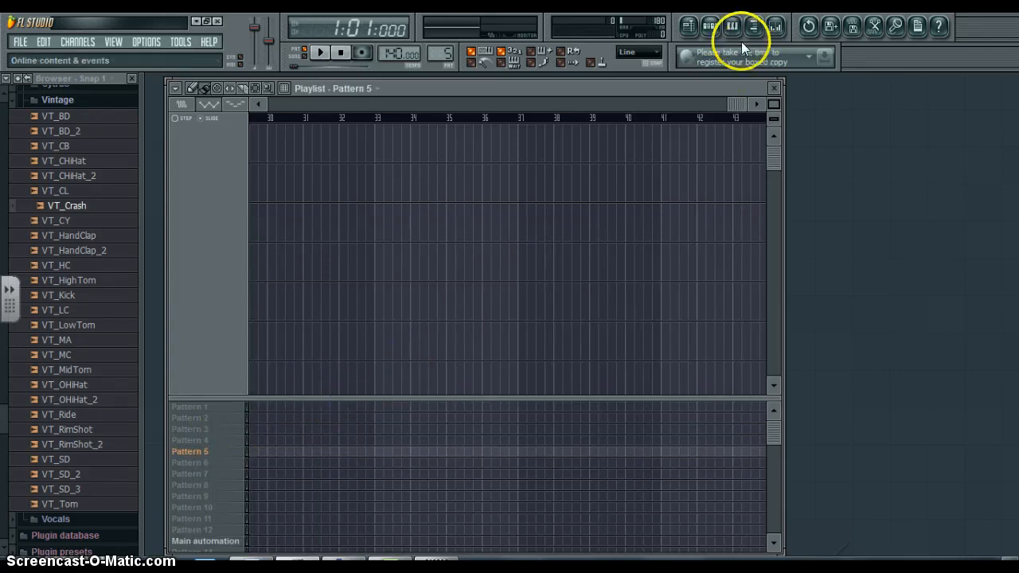
left_click(711, 27)
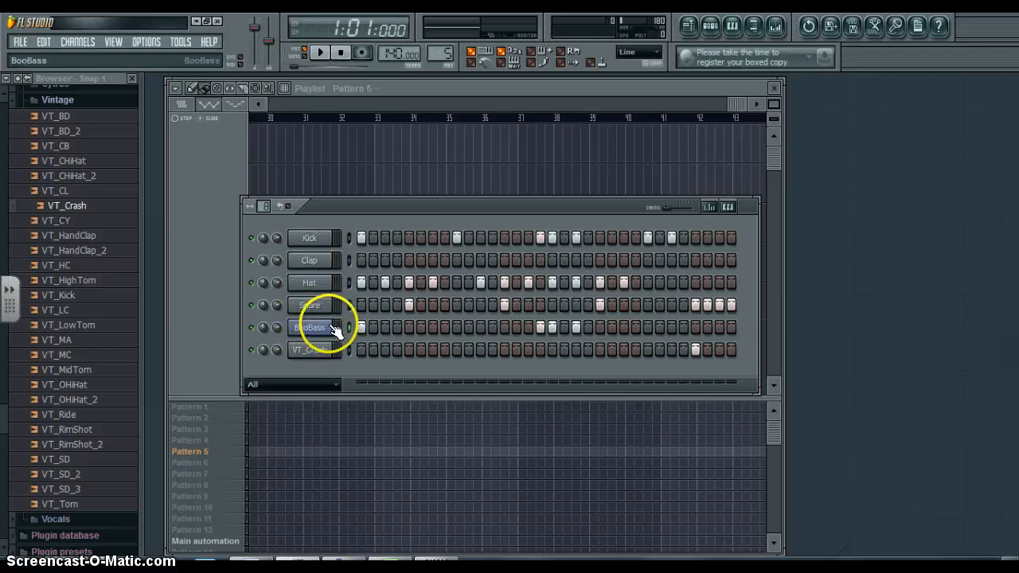
left_click(729, 208)
left_click(454, 357)
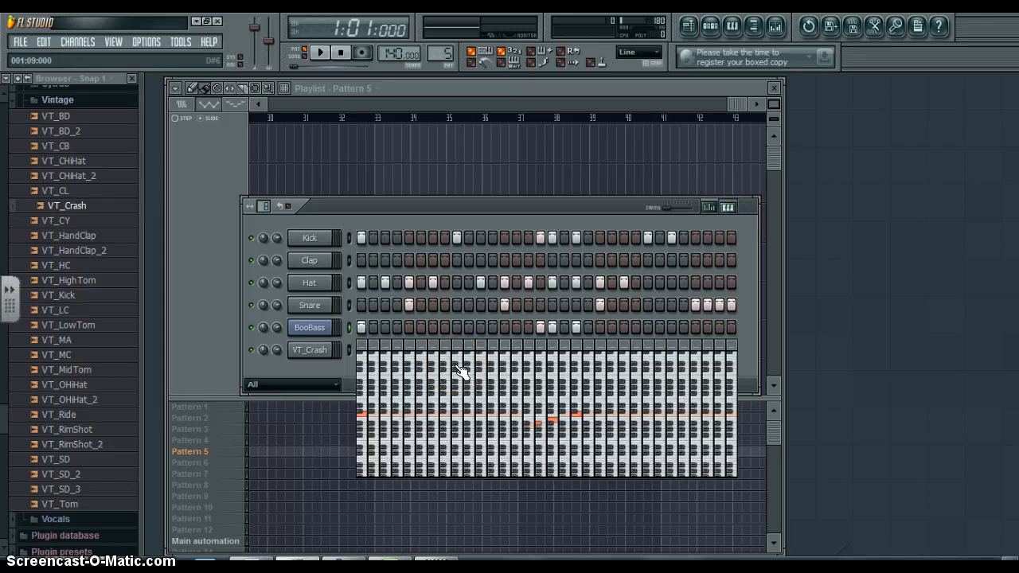
- Turn on BooBass steps 2 to 11 in Pattern 5
left_click(371, 326)
left_click(384, 325)
left_click(398, 326)
left_click(409, 326)
left_click(420, 326)
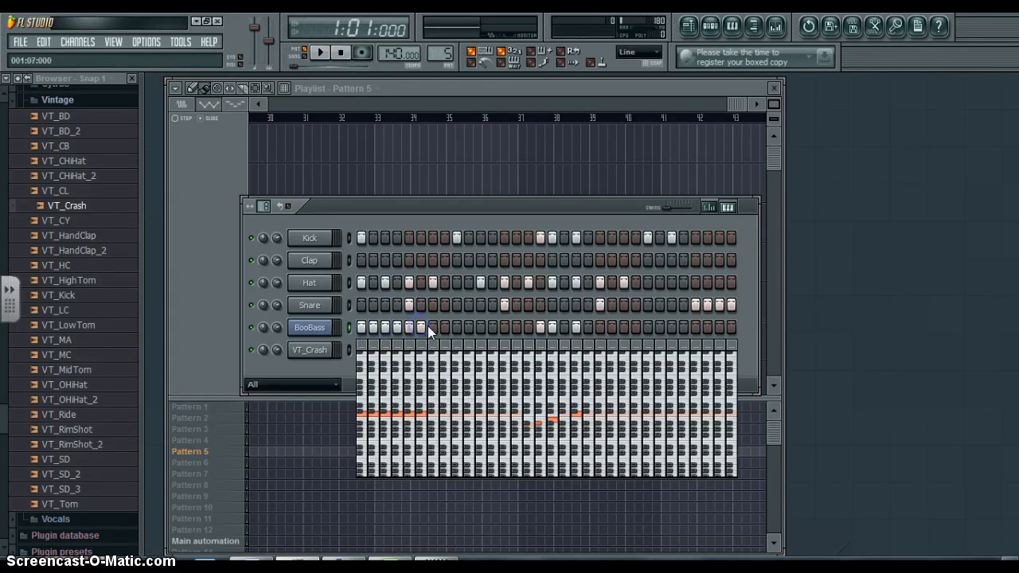
left_click(432, 326)
left_click(446, 327)
left_click(457, 328)
left_click(469, 328)
left_click(481, 329)
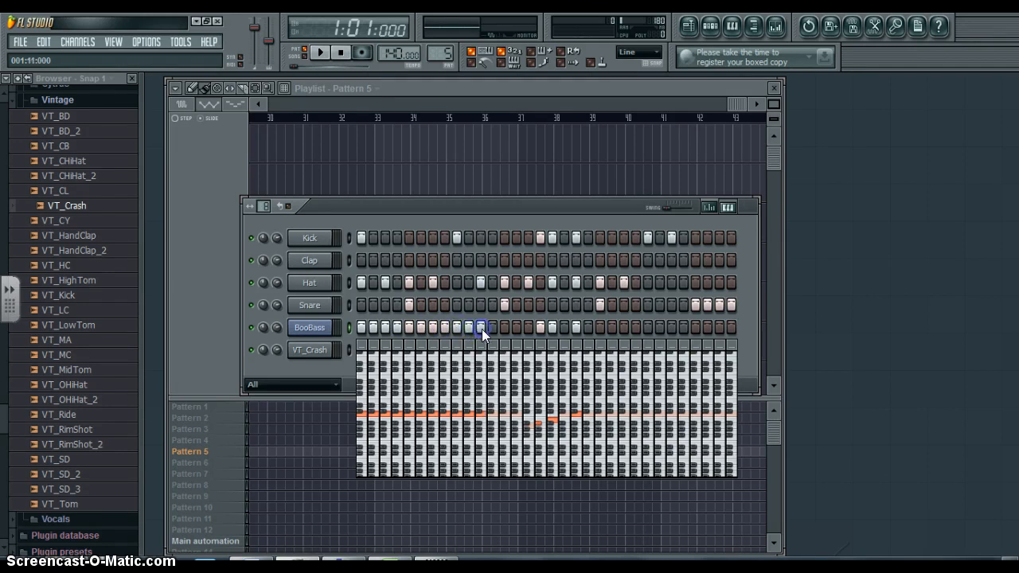
- Shape the BooBass pitches in Pattern 5 to fall from step 2 to step 7, then rise to D#5 on step 12
left_click(371, 416)
left_click(384, 415)
left_click_drag(383, 413, 485, 407)
left_click(414, 419)
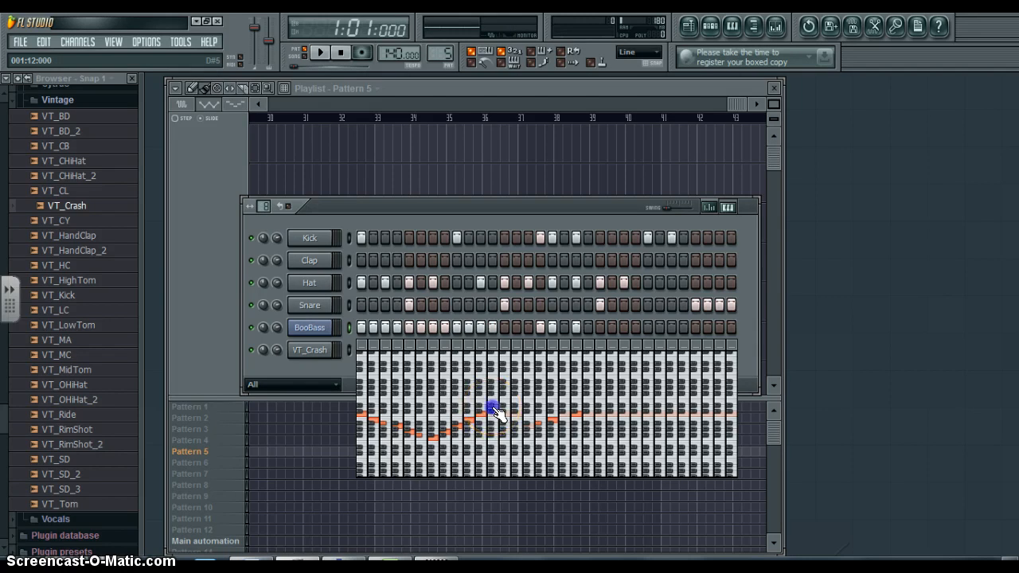
- Continue the rising BooBass line in Pattern 5 with progressively higher notes on steps 13 to 22
left_click(505, 402)
left_click(518, 396)
left_click(531, 394)
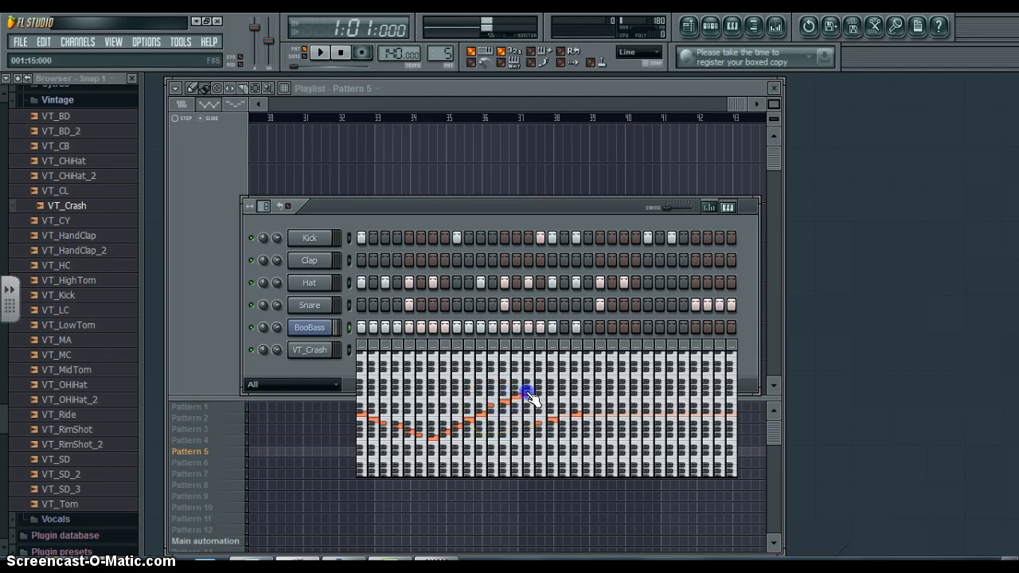
left_click(543, 390)
left_click_drag(555, 393, 562, 392)
left_click(562, 385)
left_click(573, 381)
left_click(585, 382)
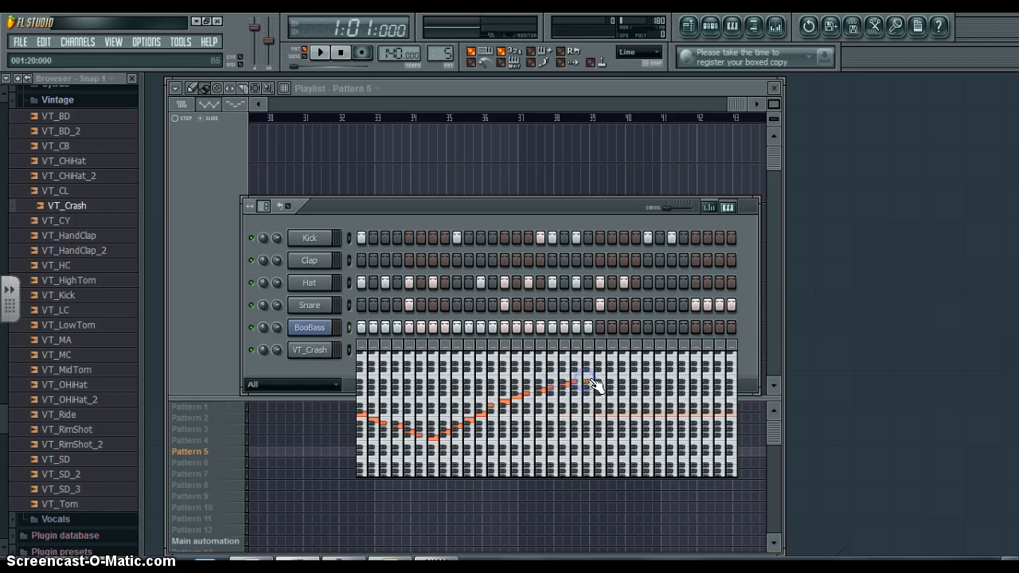
left_click(597, 378)
left_click(612, 373)
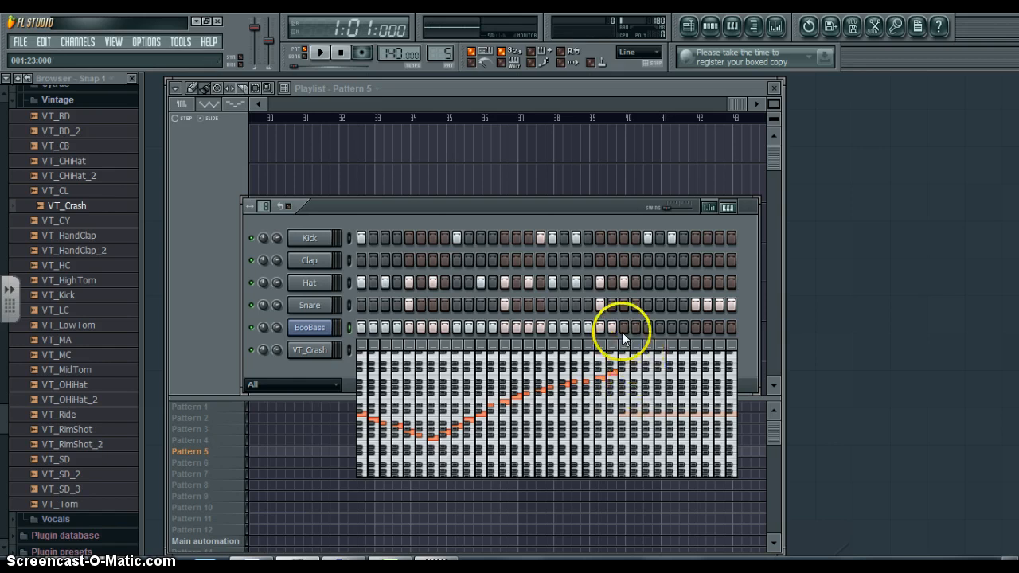
- Add BooBass notes on steps 27 to 32 of Pattern 5, rising from C5 to F#5
left_click(671, 415)
left_click(683, 414)
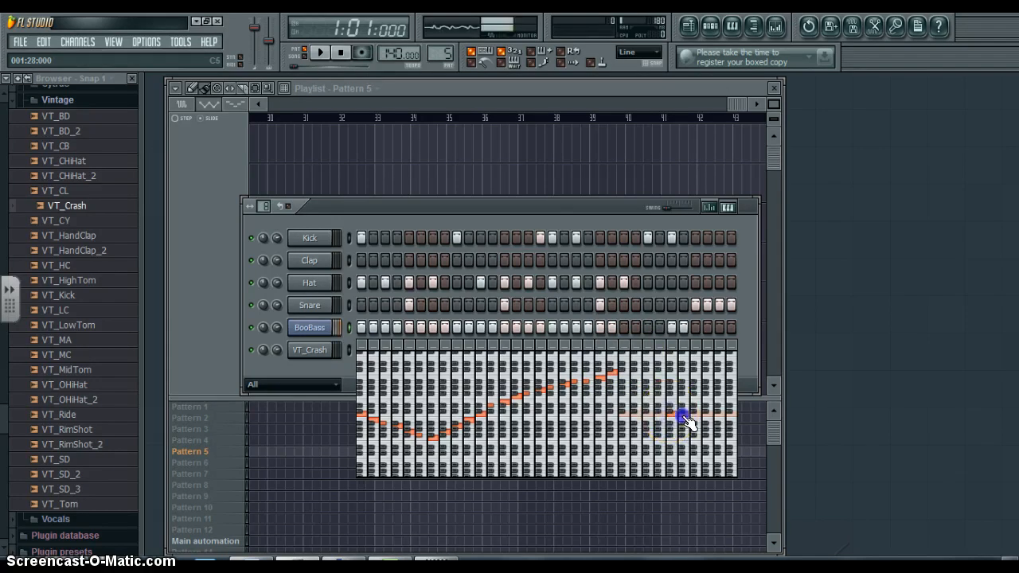
left_click(694, 412)
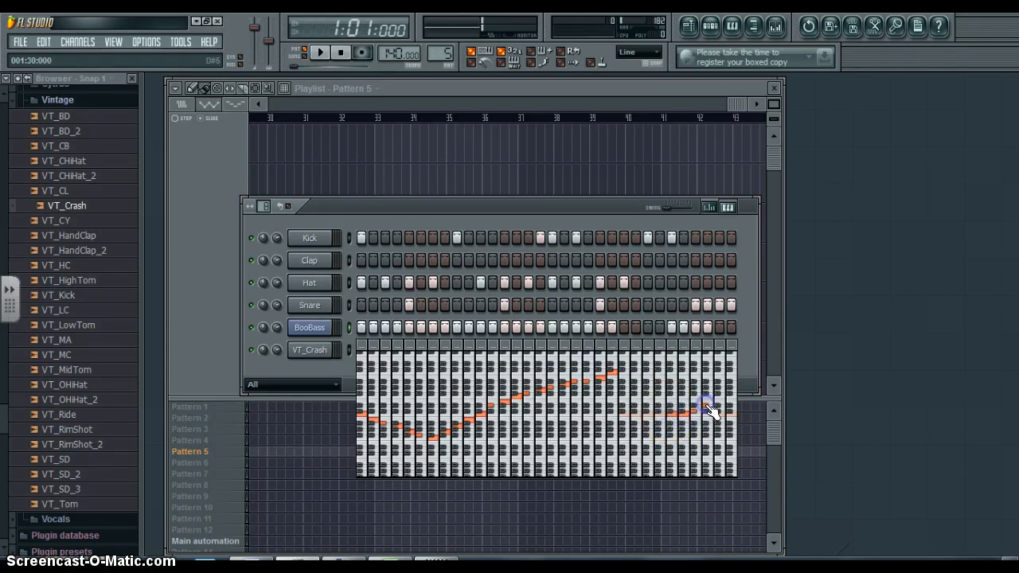
left_click(718, 393)
left_click(728, 393)
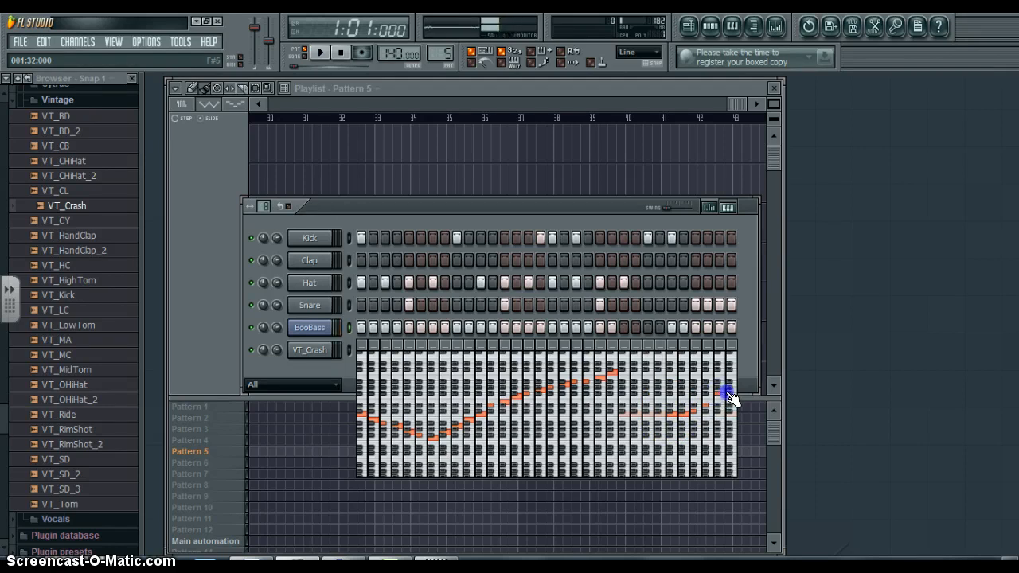
- Play back Pattern 5 to audition the BooBass line with the drums, then stop playback
key("space")
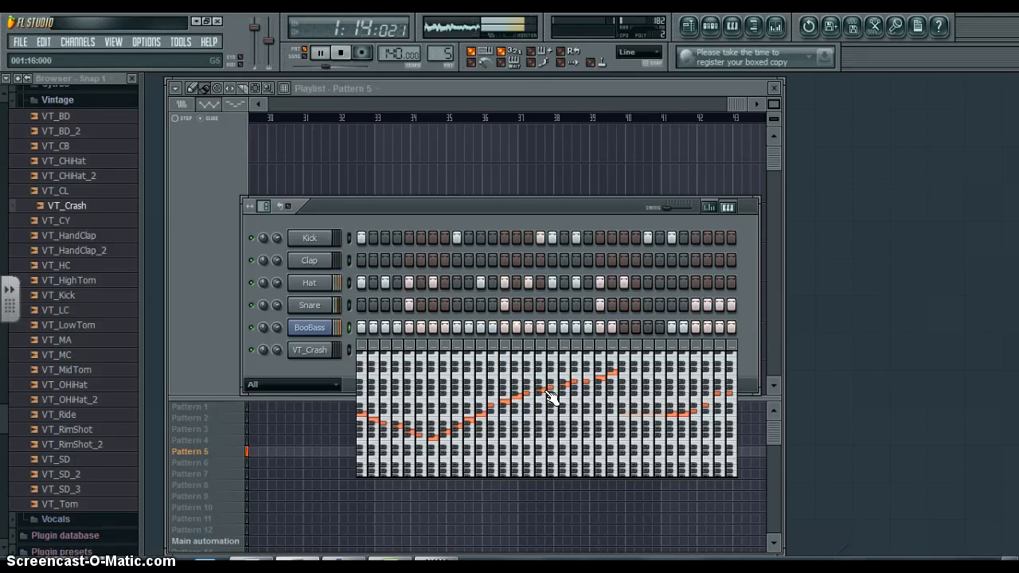
key("space")
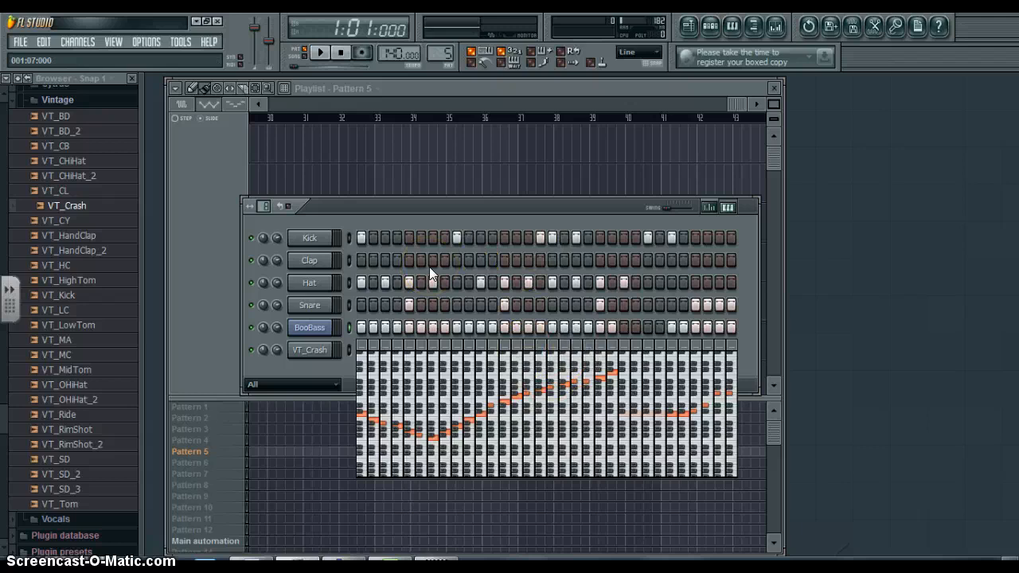
- Switch to the empty Pattern 6 and lengthen its step grid to 32 steps
left_click(443, 54)
left_click_drag(443, 55, 445, 49)
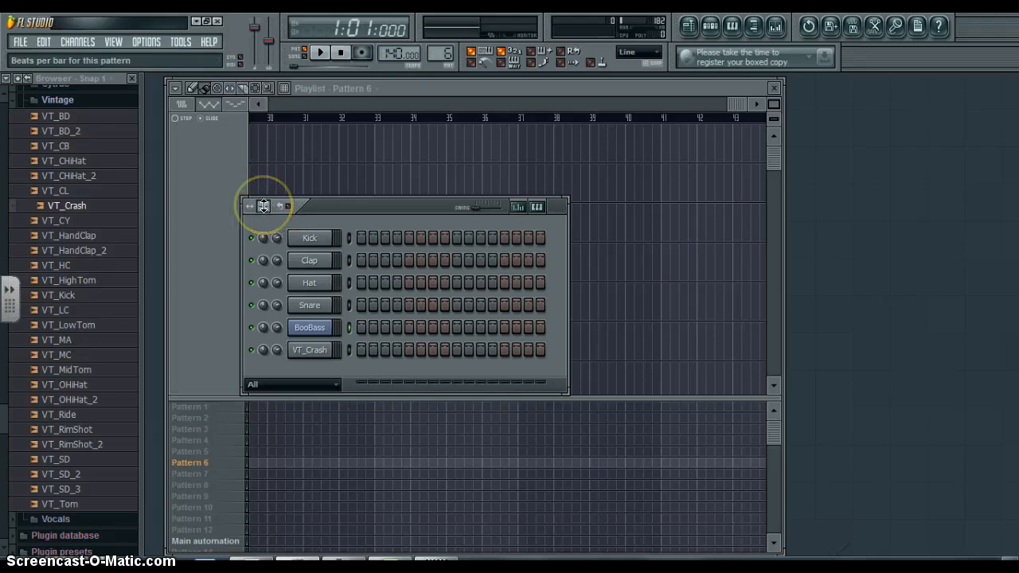
left_click_drag(263, 206, 266, 155)
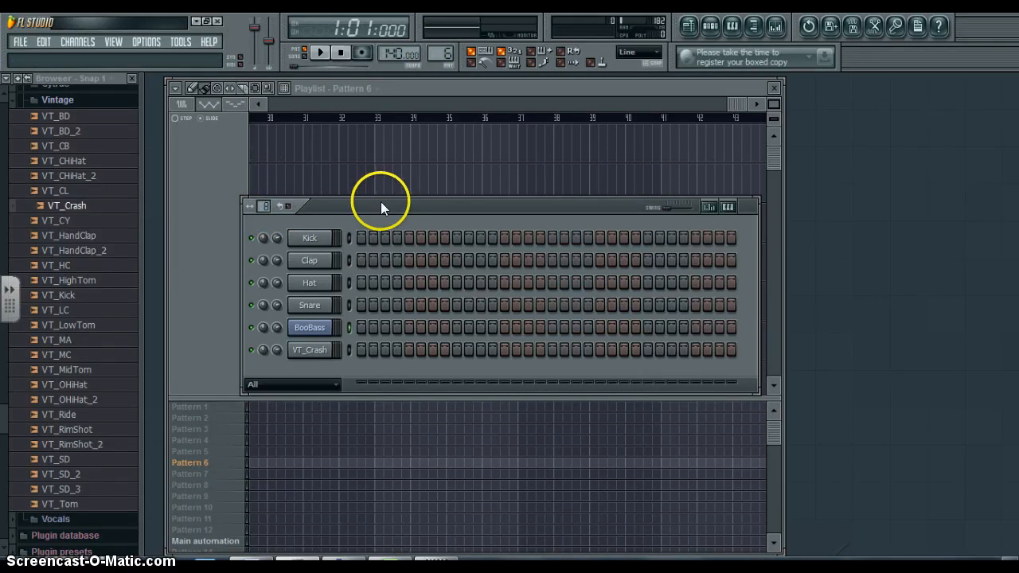
left_click_drag(380, 207, 368, 210)
- Place Kick hits on steps 1, 9, 17 and 25 of Pattern 6 while the pattern plays
left_click(345, 238)
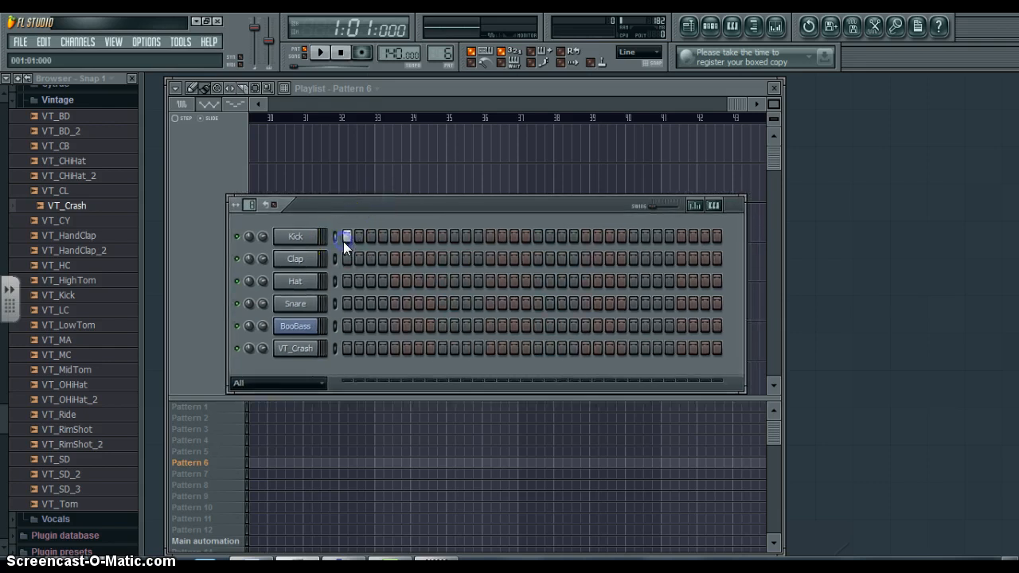
key("space")
left_click(444, 237)
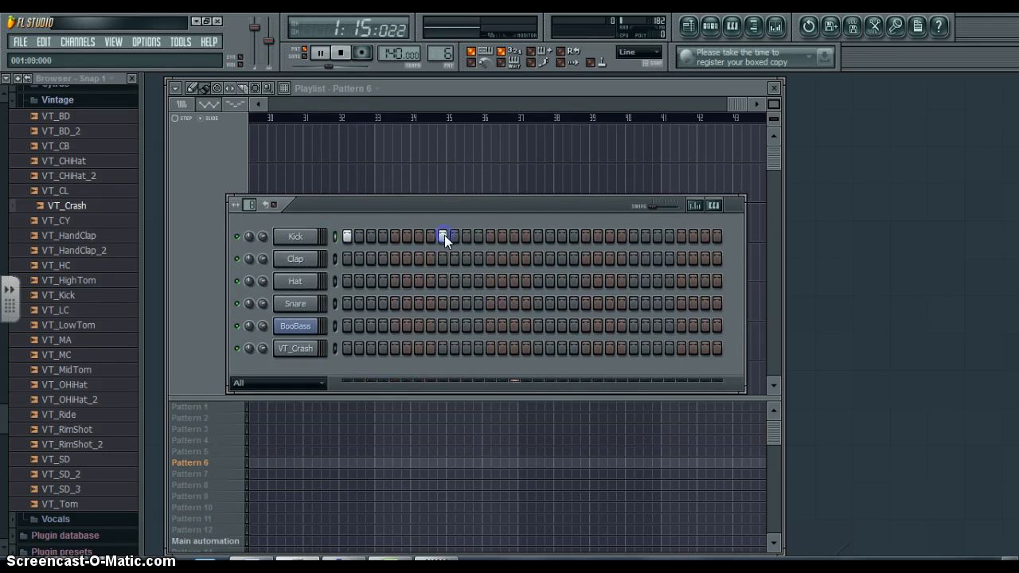
left_click(537, 237)
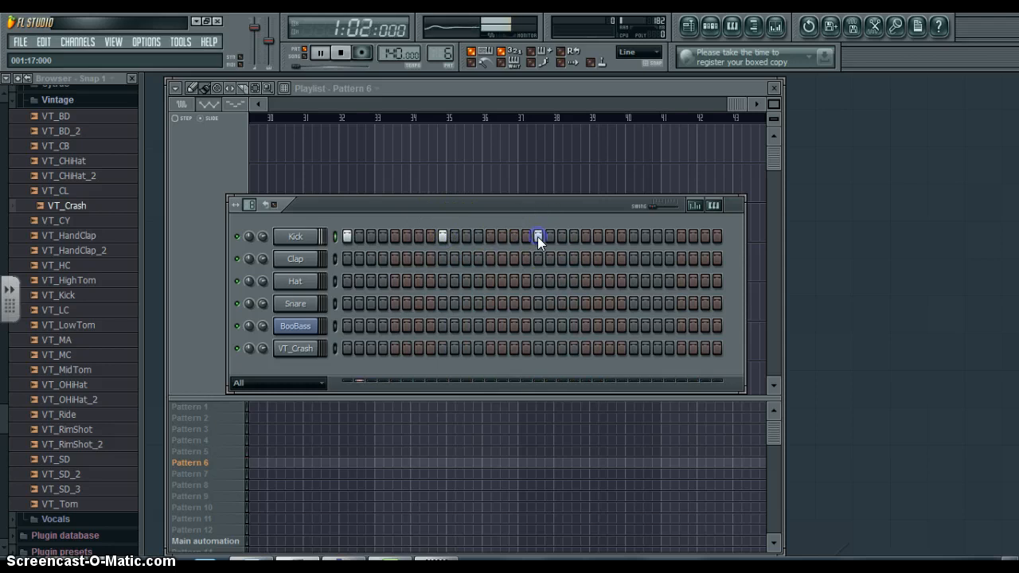
left_click(631, 236)
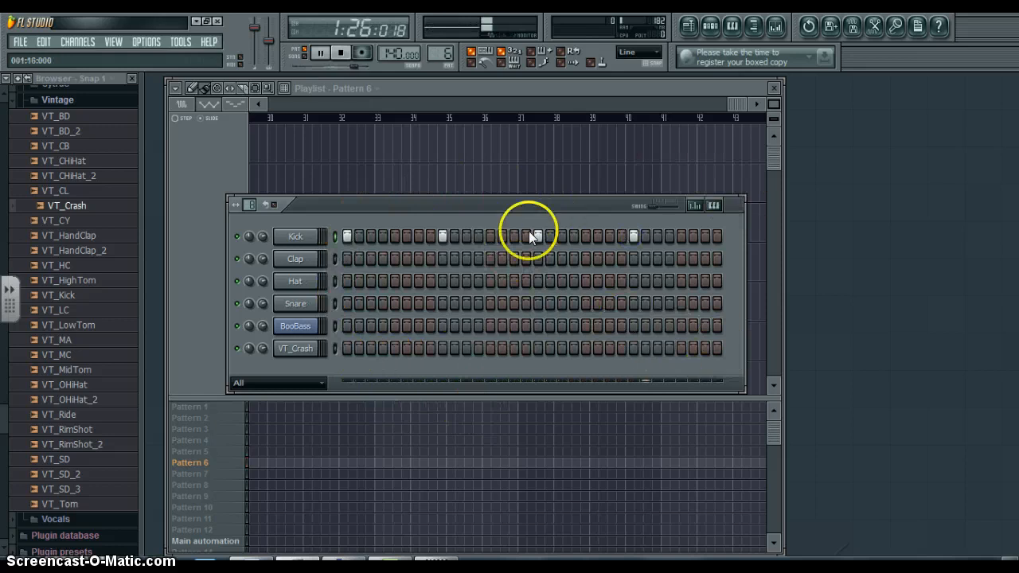
- Place Snare hits on steps 5, 13, 21 and 29 of Pattern 6
left_click(395, 304)
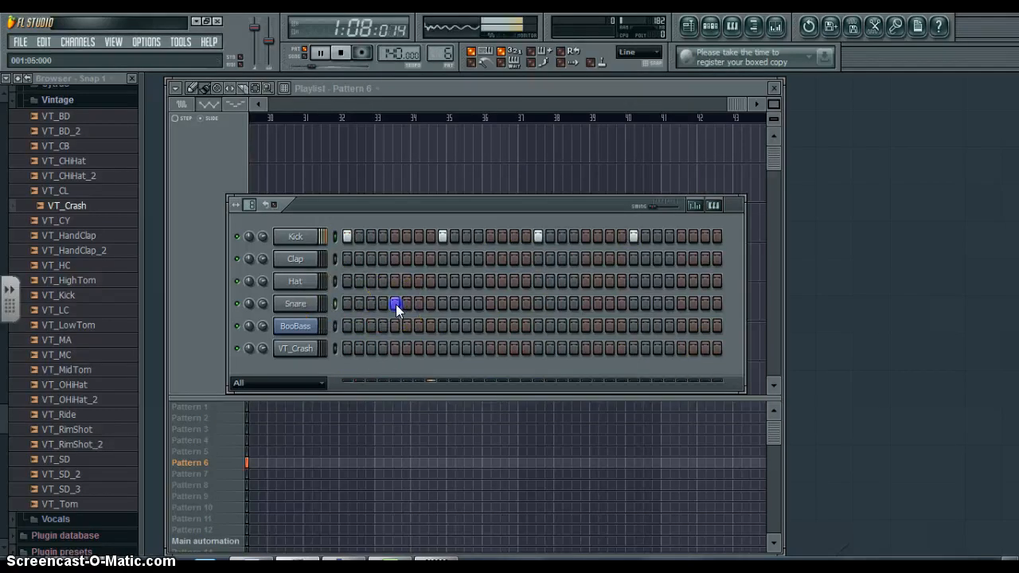
left_click(490, 303)
left_click(586, 303)
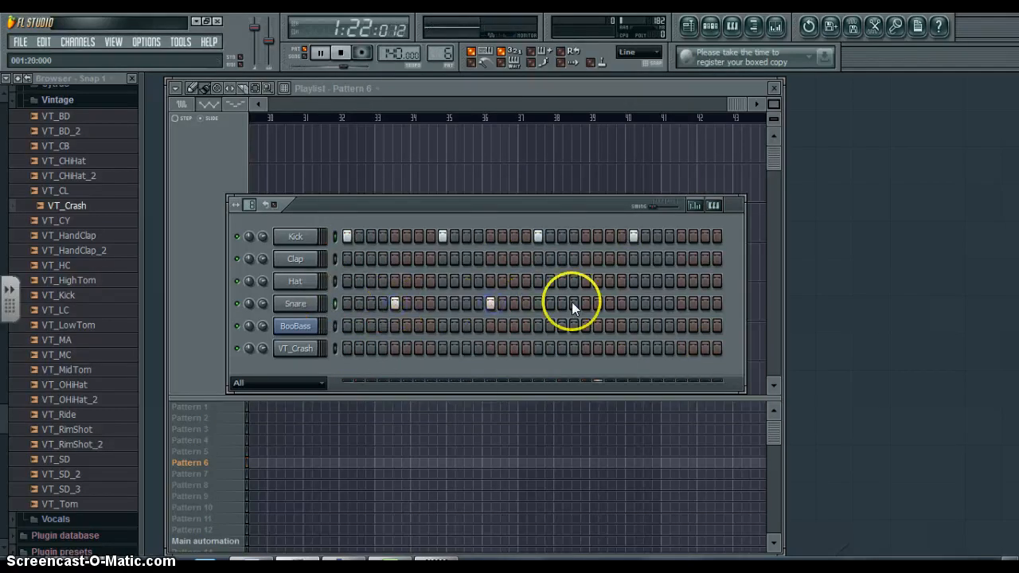
left_click(681, 304)
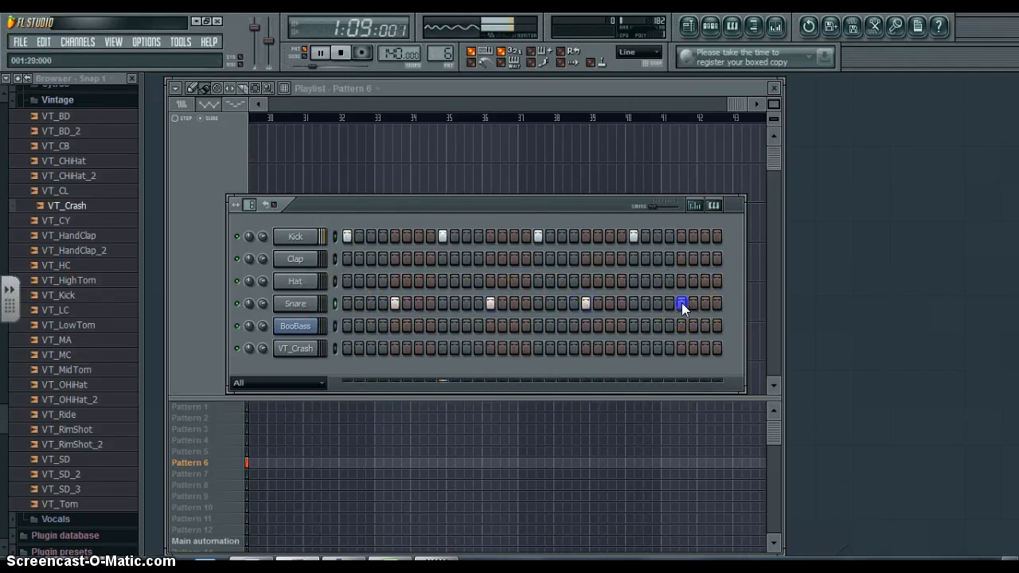
- Add extra Kick hits on steps 8, 11, 19, 24 and 27 of Pattern 6
left_click(443, 235)
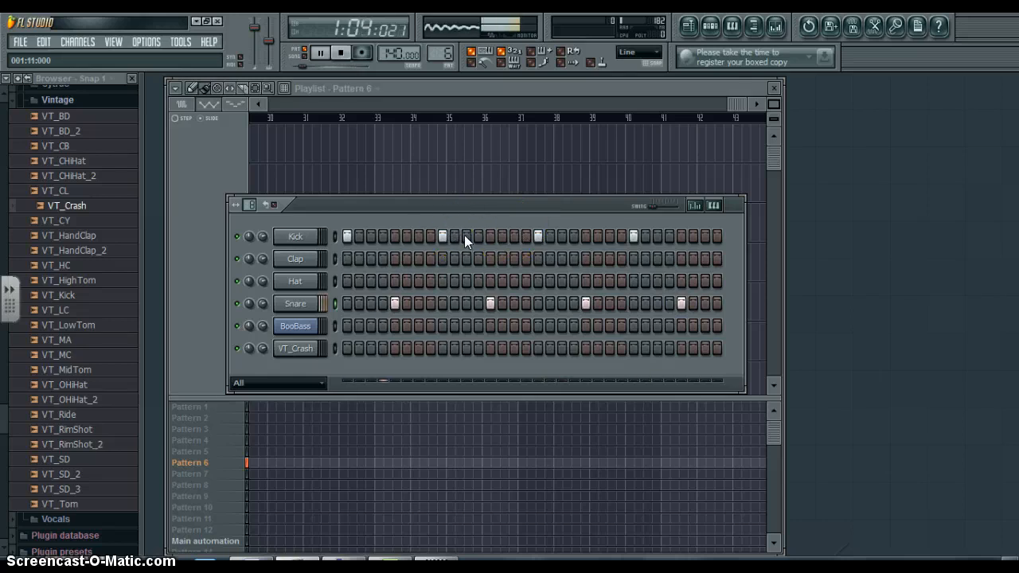
right_click(434, 235)
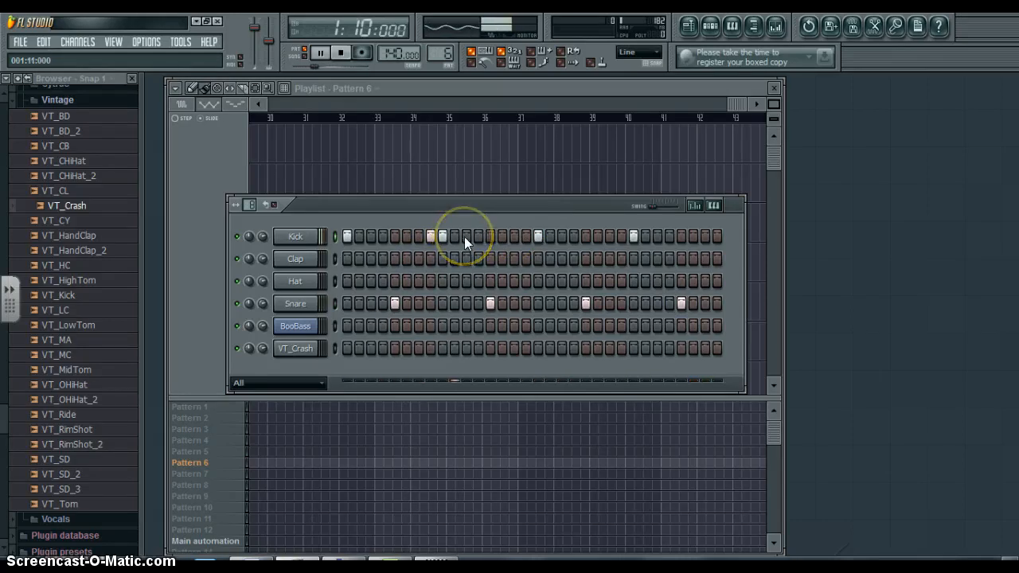
left_click(466, 237)
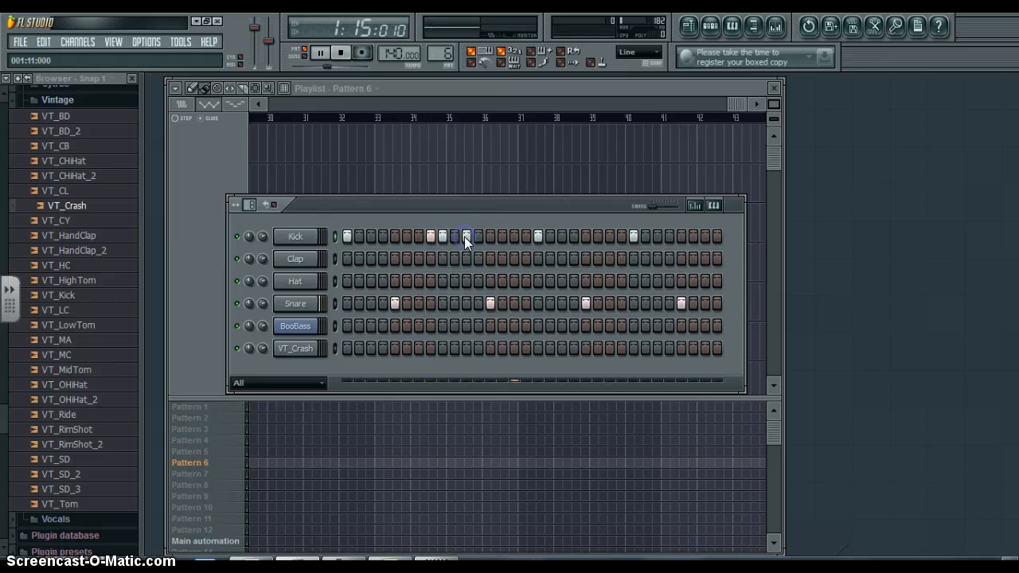
left_click(560, 236)
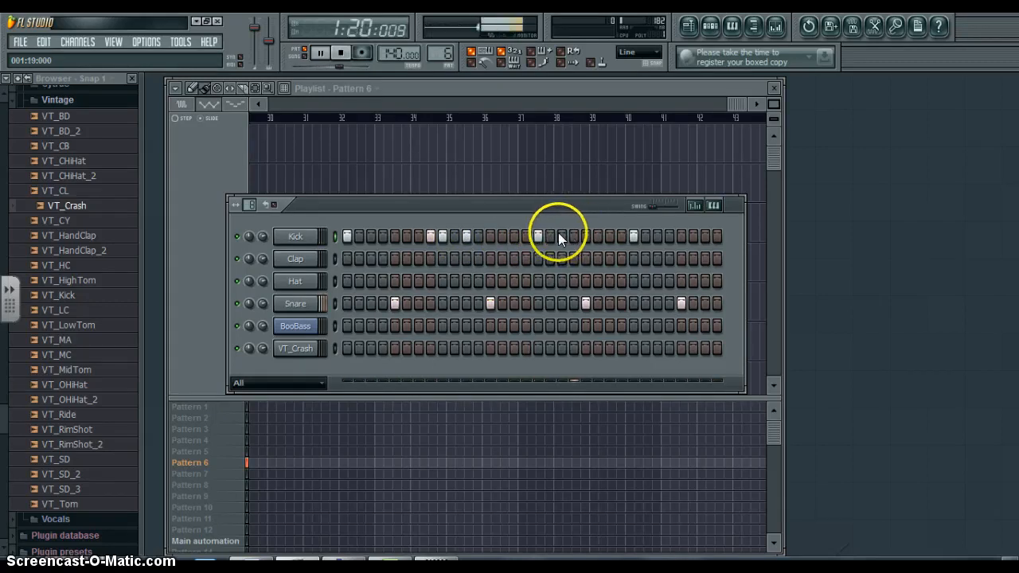
left_click(622, 236)
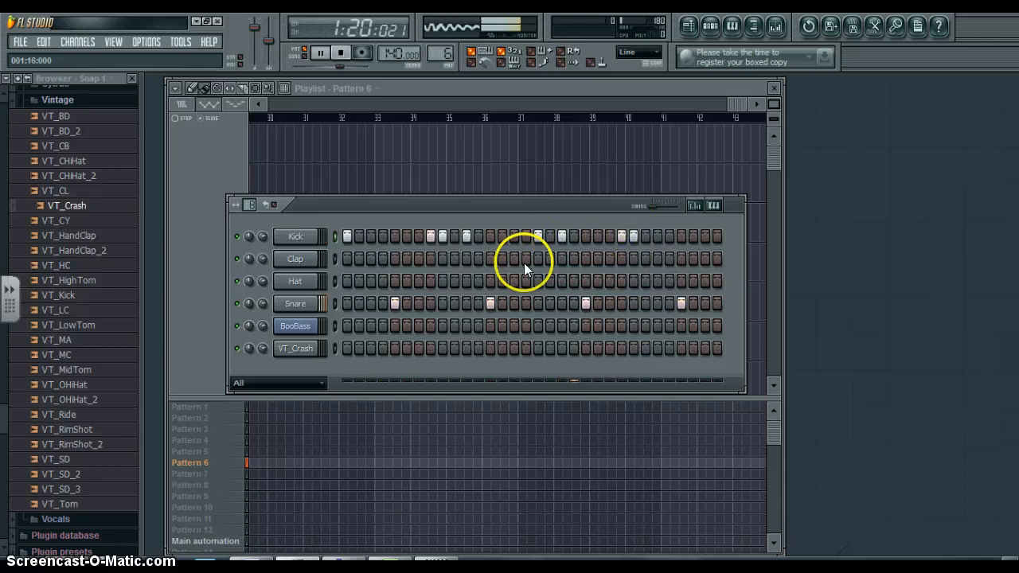
left_click(658, 236)
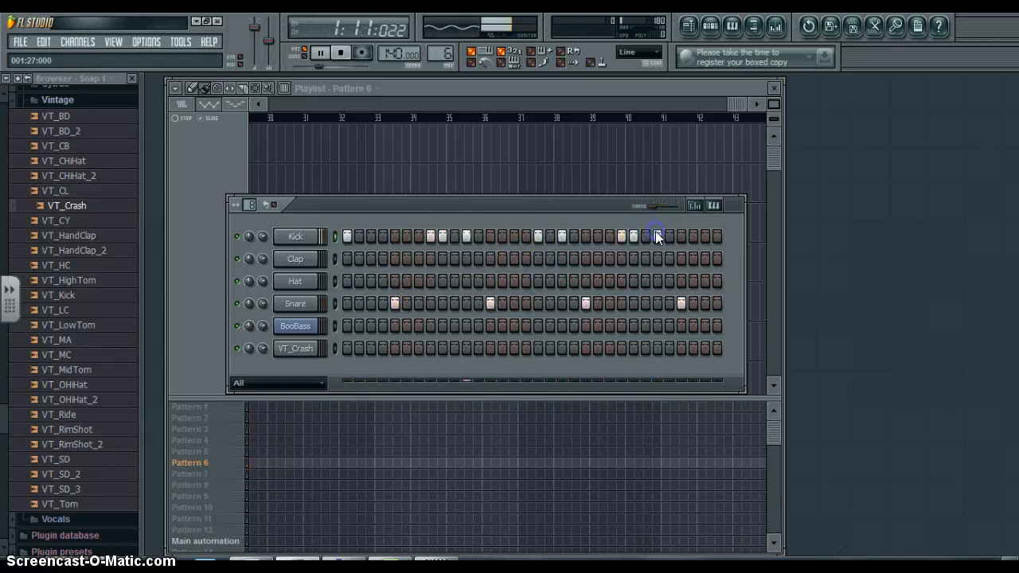
- Place Hat hits on steps 1, 3, 7, 11, 15, 19, 23, 27, 31 and 32 of Pattern 6
left_click(371, 281)
left_click(418, 281)
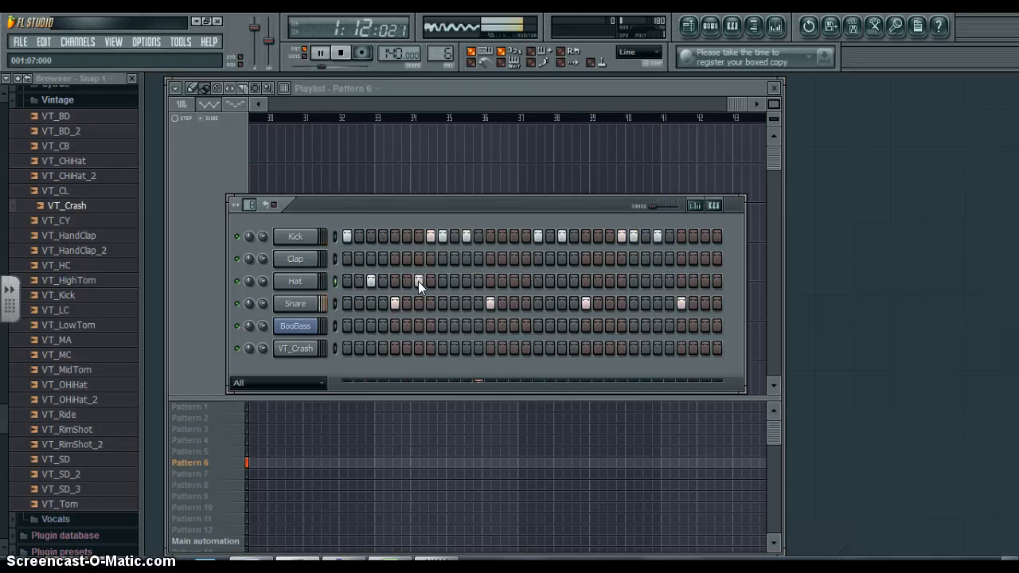
left_click(467, 281)
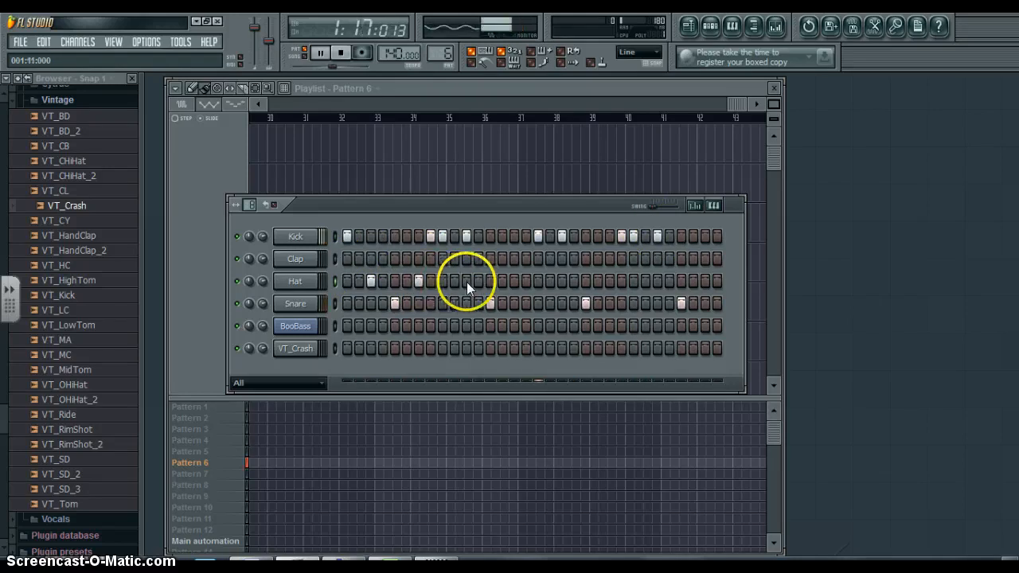
left_click(514, 281)
left_click(562, 281)
left_click(610, 281)
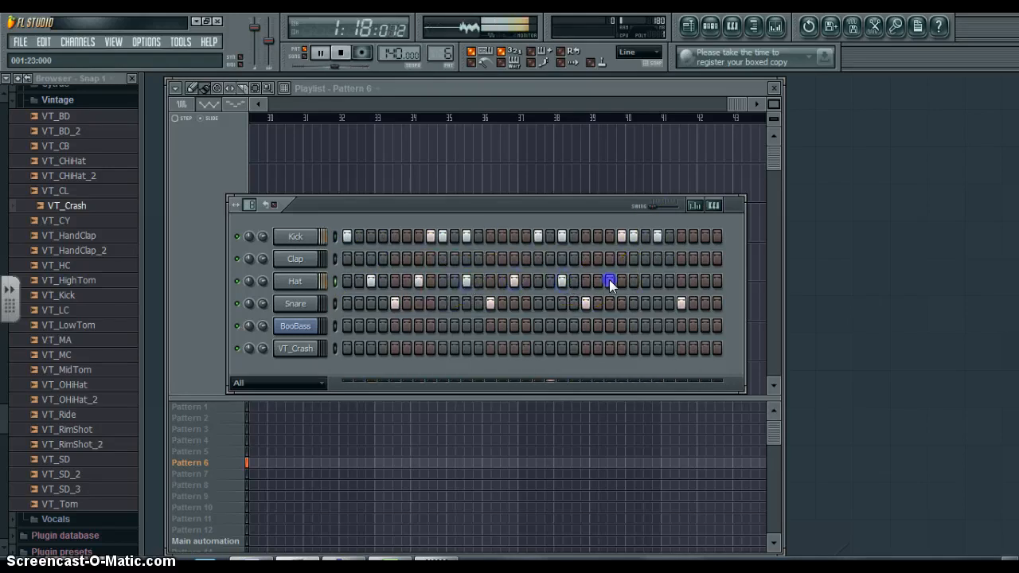
left_click(658, 281)
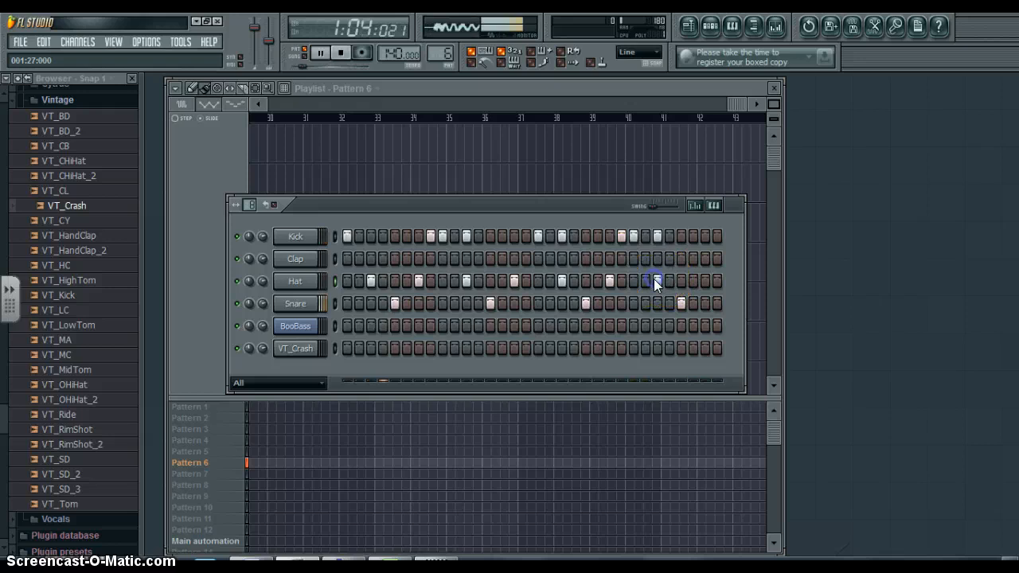
right_click(648, 278)
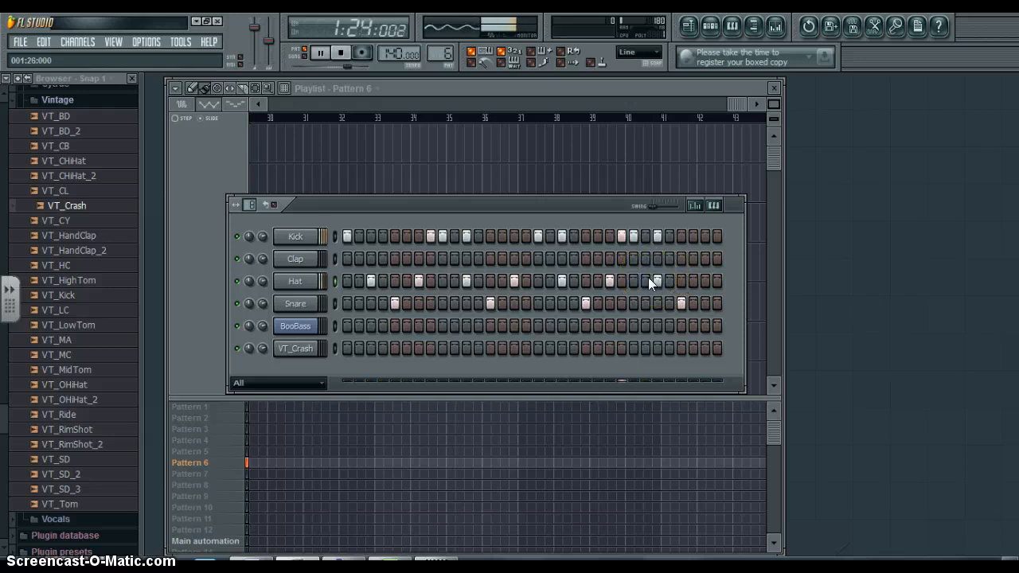
left_click(704, 280)
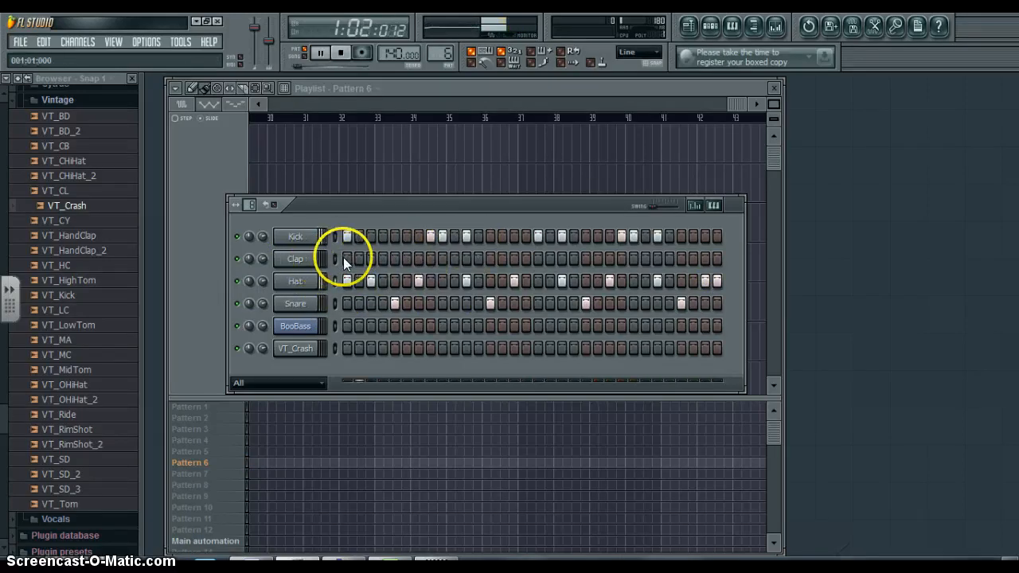
- Add Clap hits on steps 21 and 25 of Pattern 6 and stop playback
left_click(586, 254)
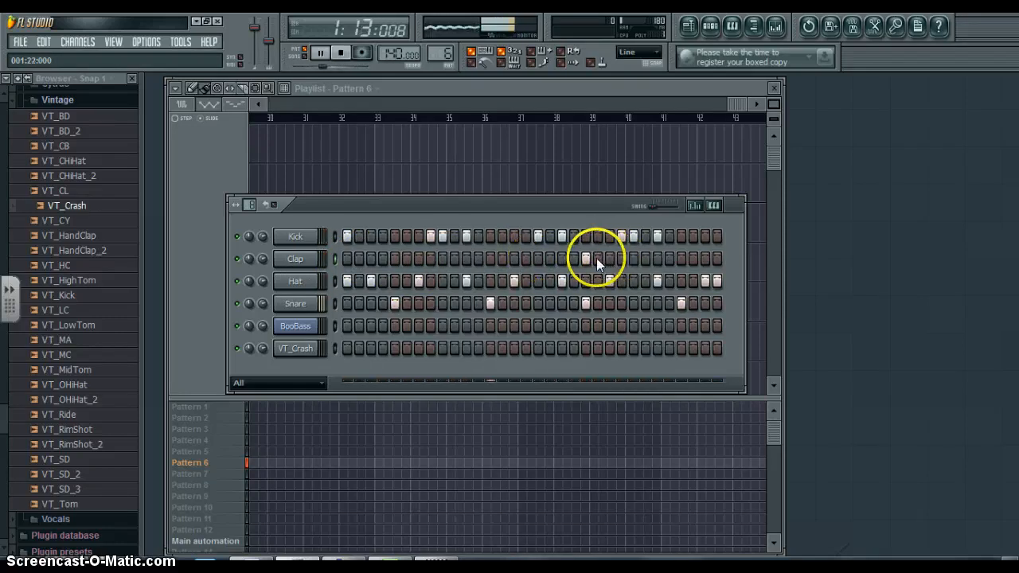
left_click(633, 260)
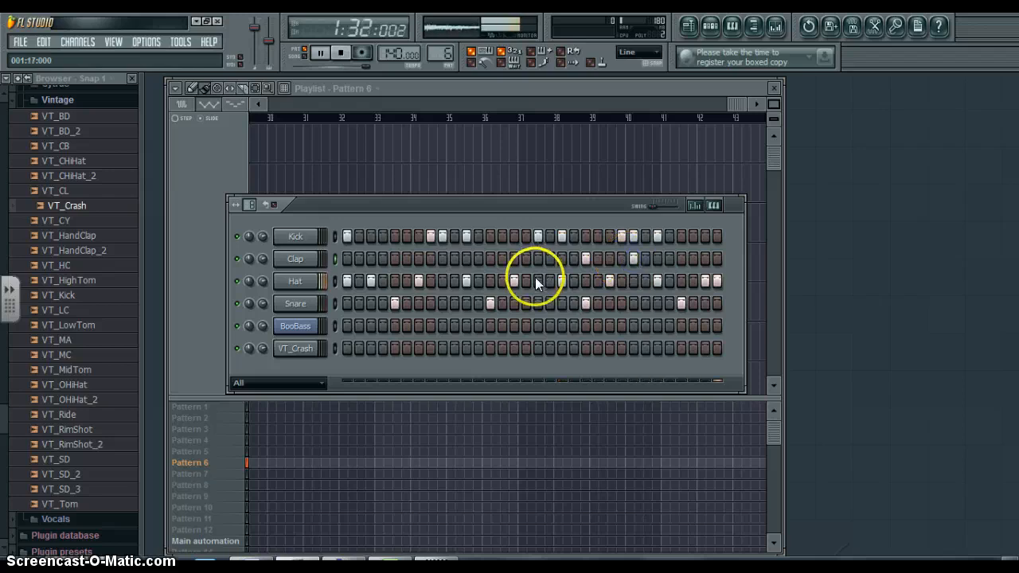
key("space")
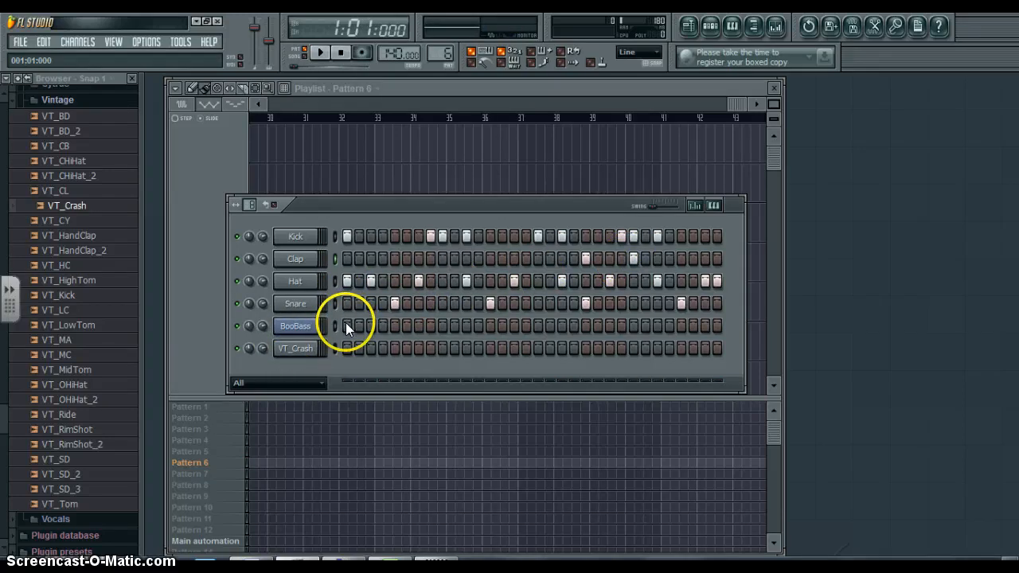
- With Pattern 6 playing, place BooBass notes on steps 1, 23, 25 and 29, leaving step 24 off
key("space")
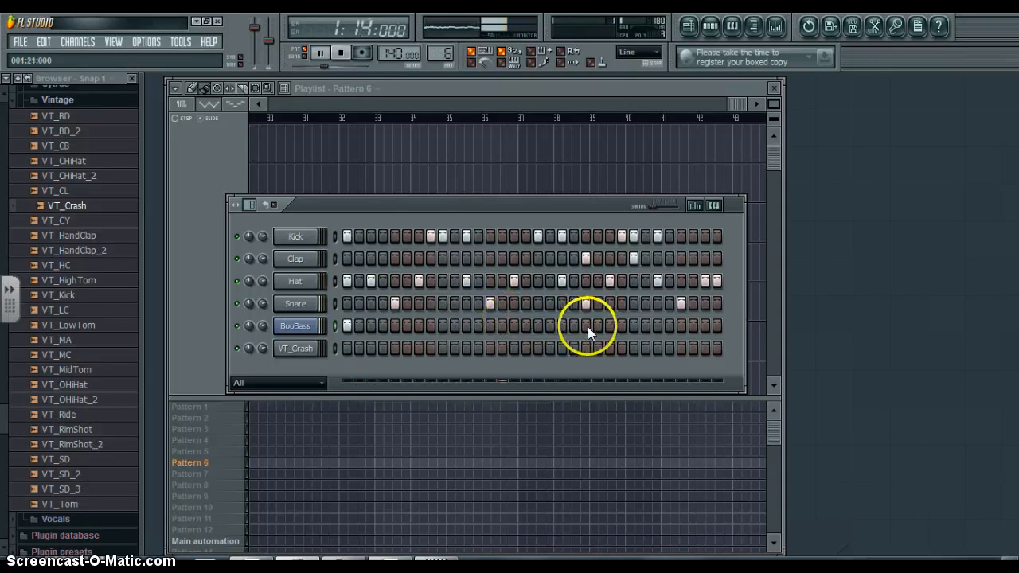
left_click(614, 327)
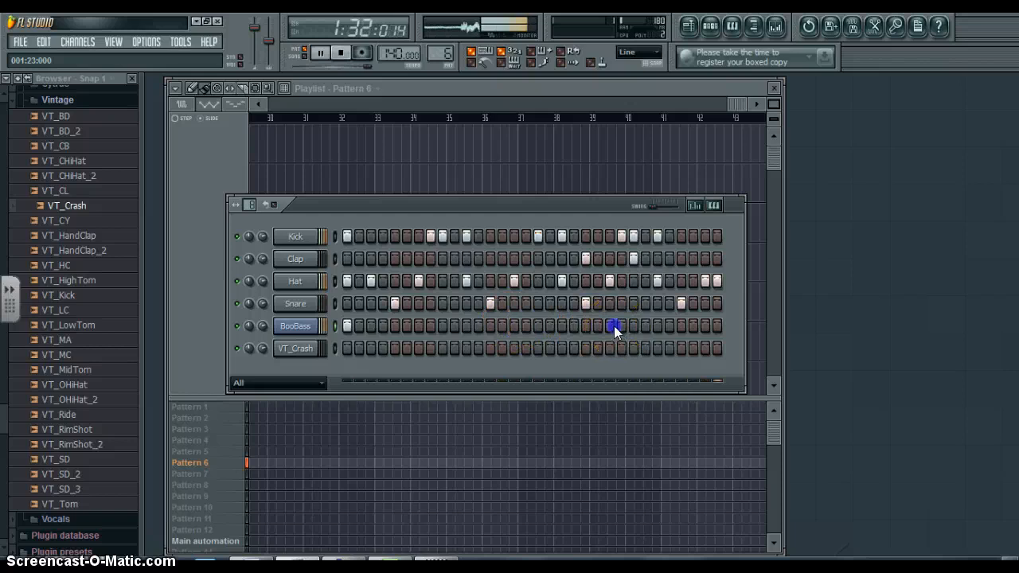
left_click(621, 325)
left_click(629, 327)
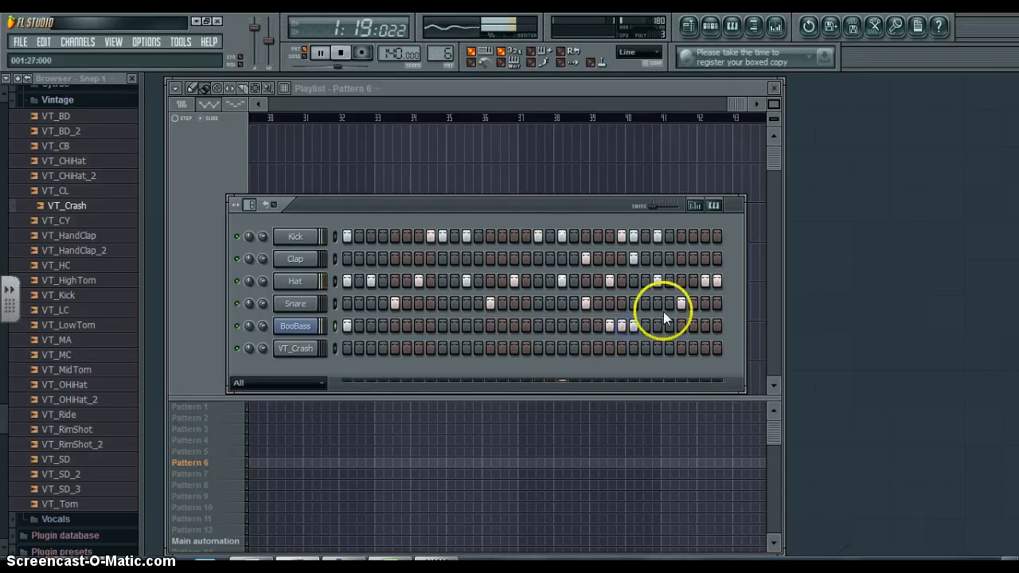
left_click(620, 326)
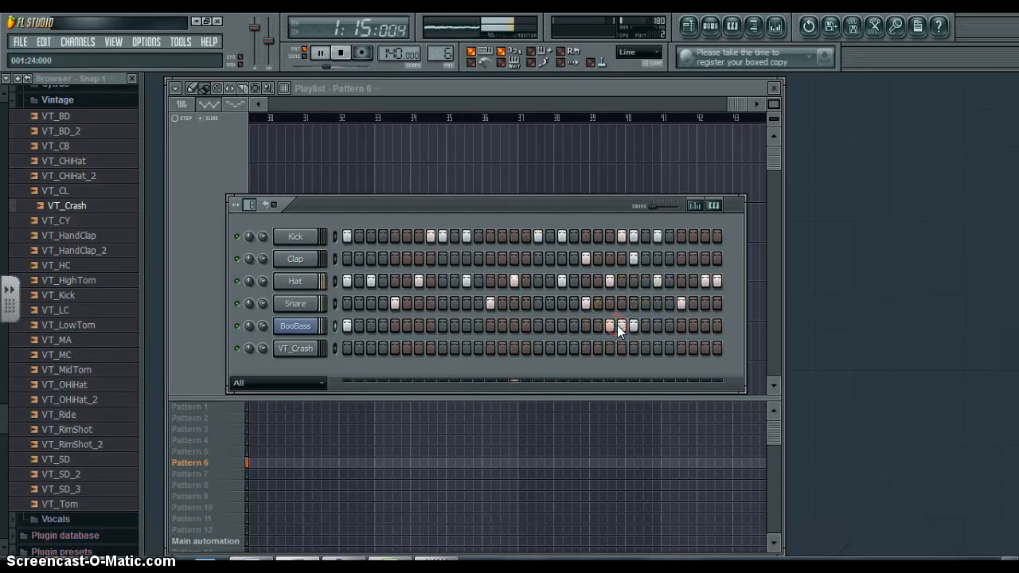
left_click(682, 325)
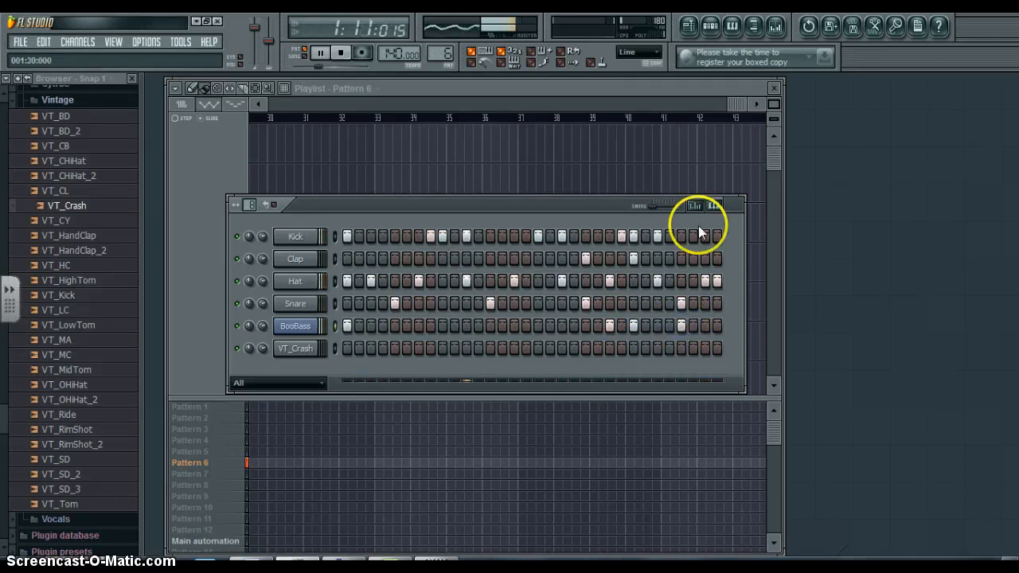
- Show the BooBass note pitches in Pattern 6 and raise step 25, with step 29 raised even higher
left_click(714, 206)
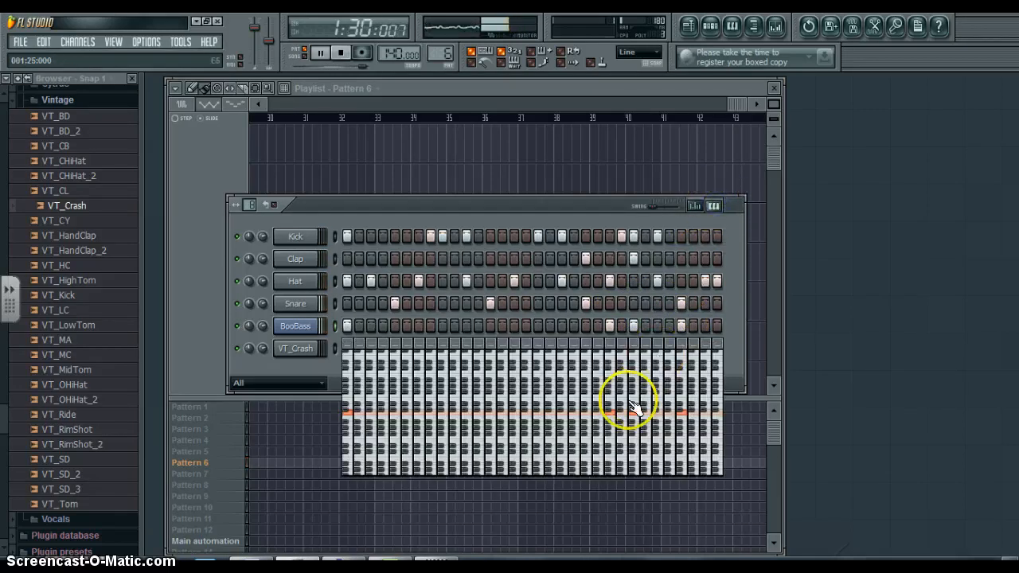
left_click_drag(634, 417, 634, 397)
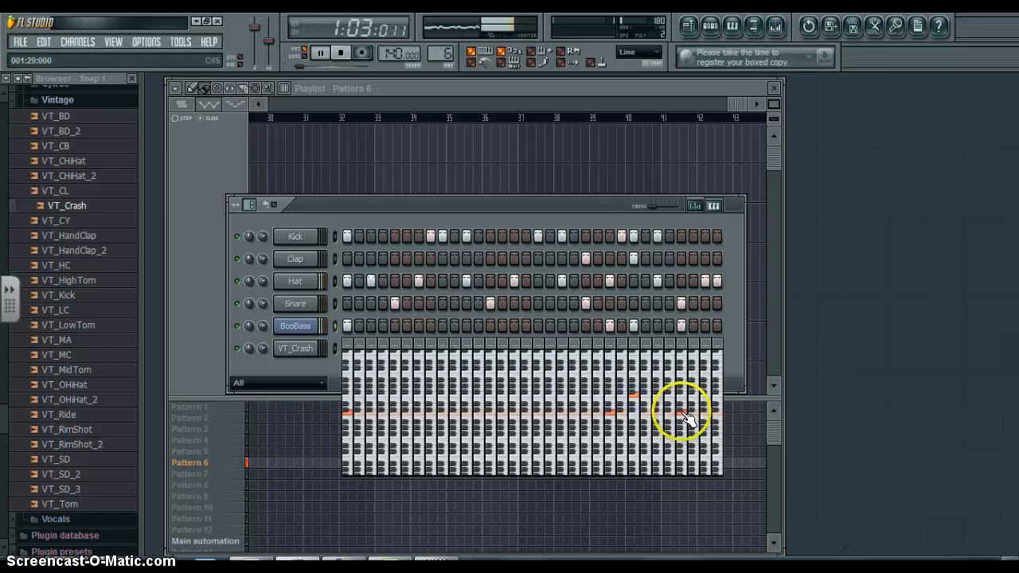
left_click_drag(686, 419, 684, 378)
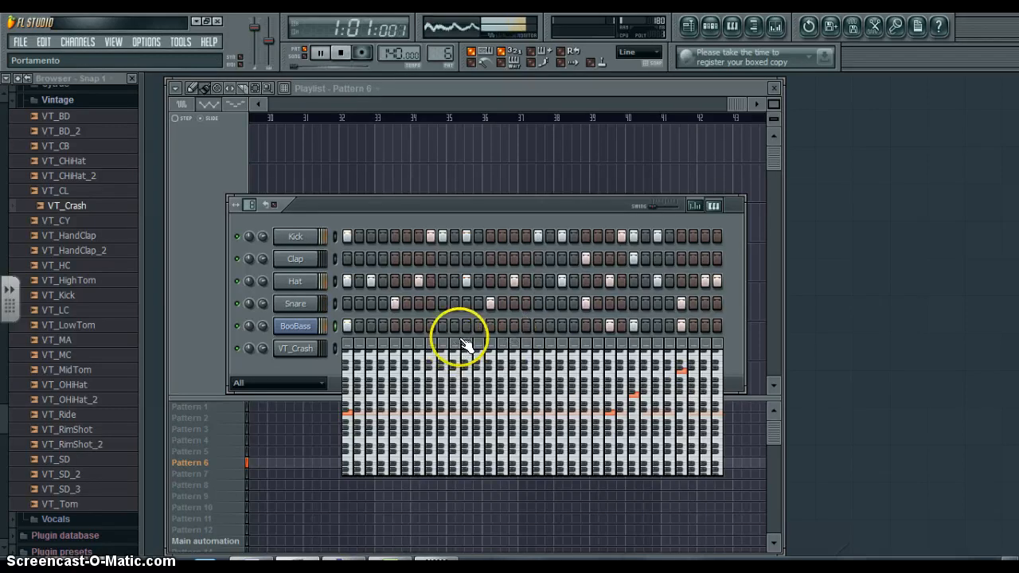
- Add a BooBass note on step 3 of Pattern 6, stop playback and hide the note pitches
left_click(371, 326)
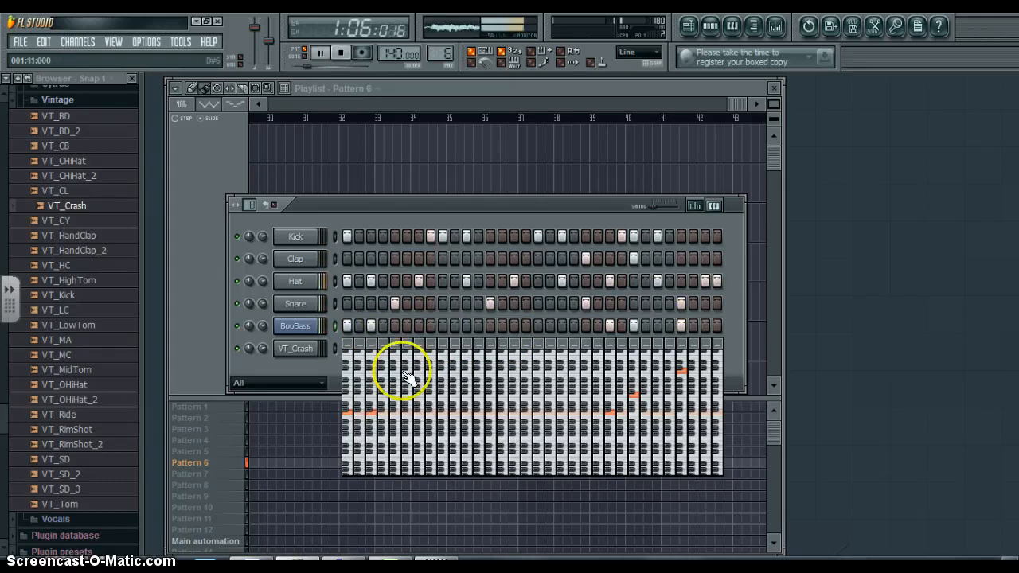
key("space")
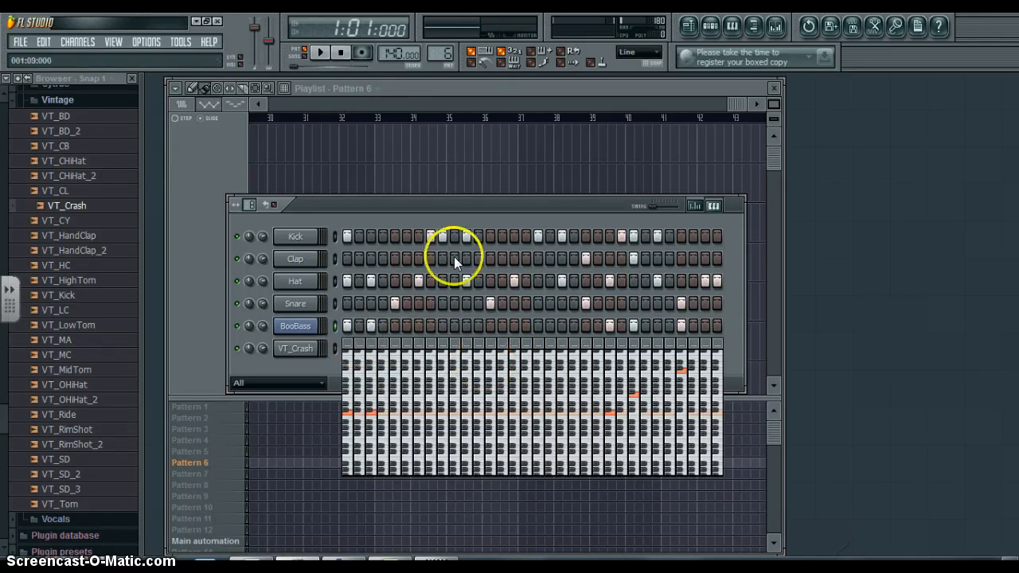
left_click(712, 205)
- With Pattern 6 playing, add a VT_Crash hit on step 1 and stop playback
key("space")
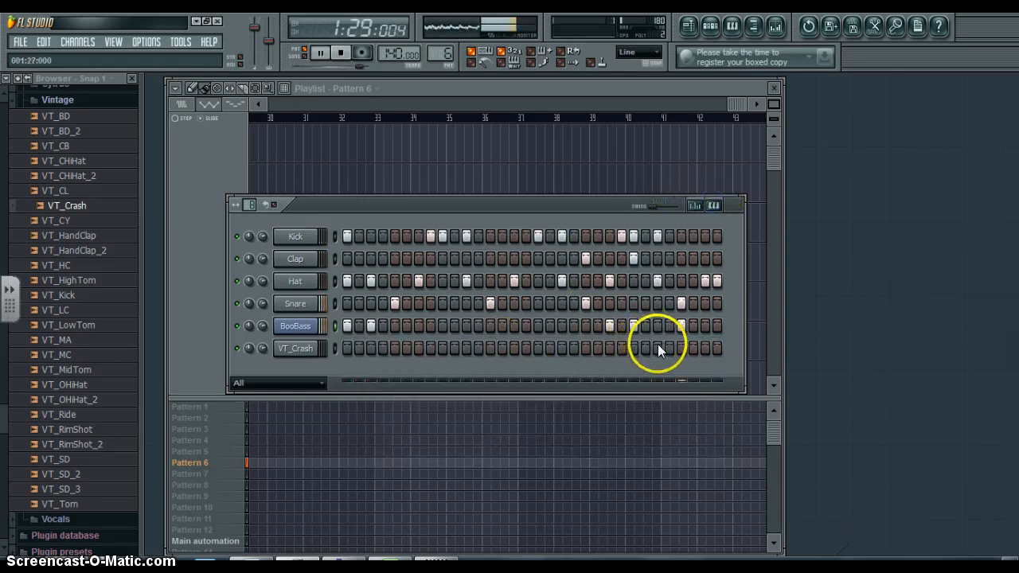
left_click(347, 348)
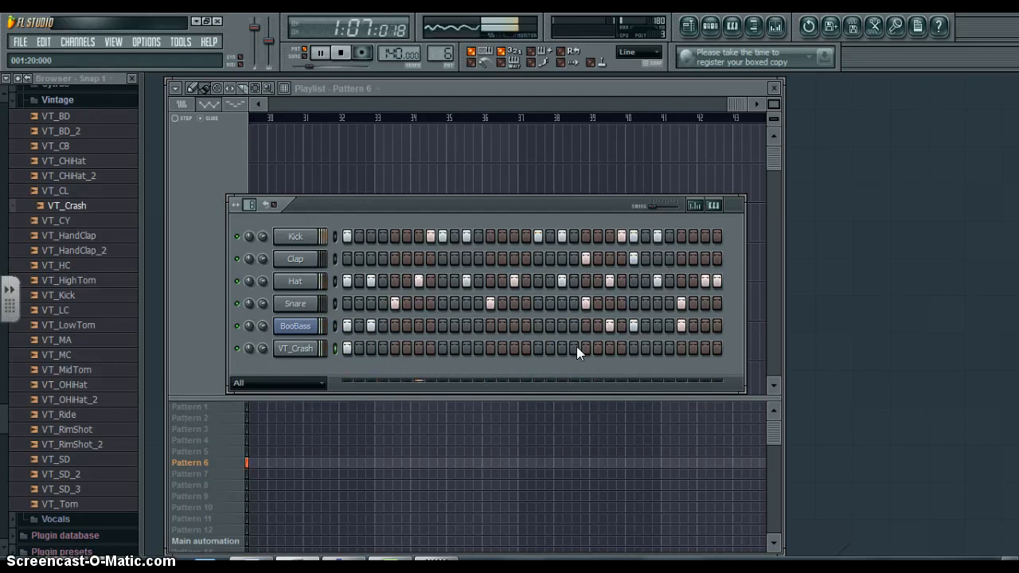
left_click(604, 206)
key("space")
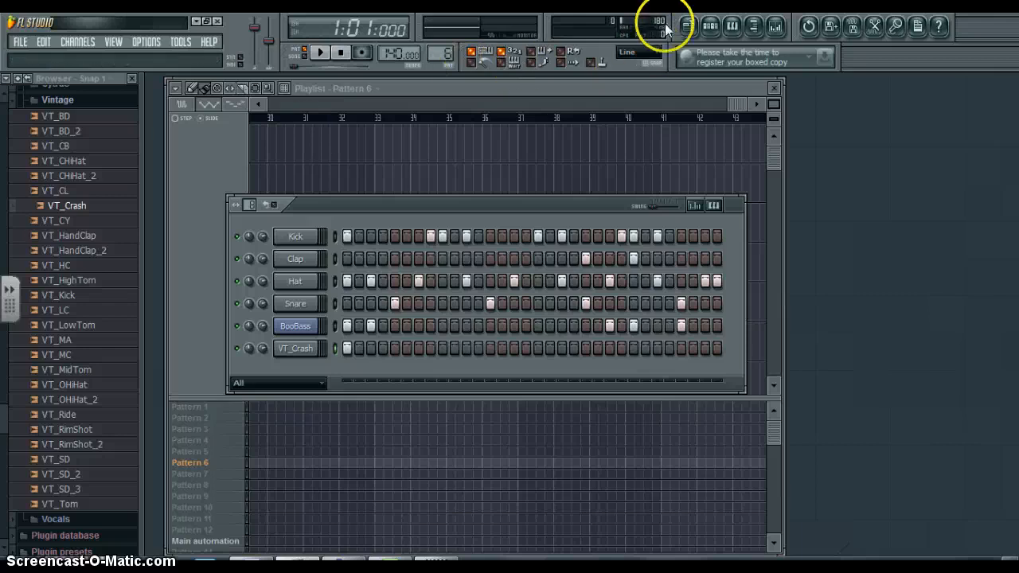
- Bring the playlist forward without the step sequencer and delete the Pattern 1 clip misplaced near bar 29
left_click(690, 25)
left_click(689, 25)
left_click(690, 25)
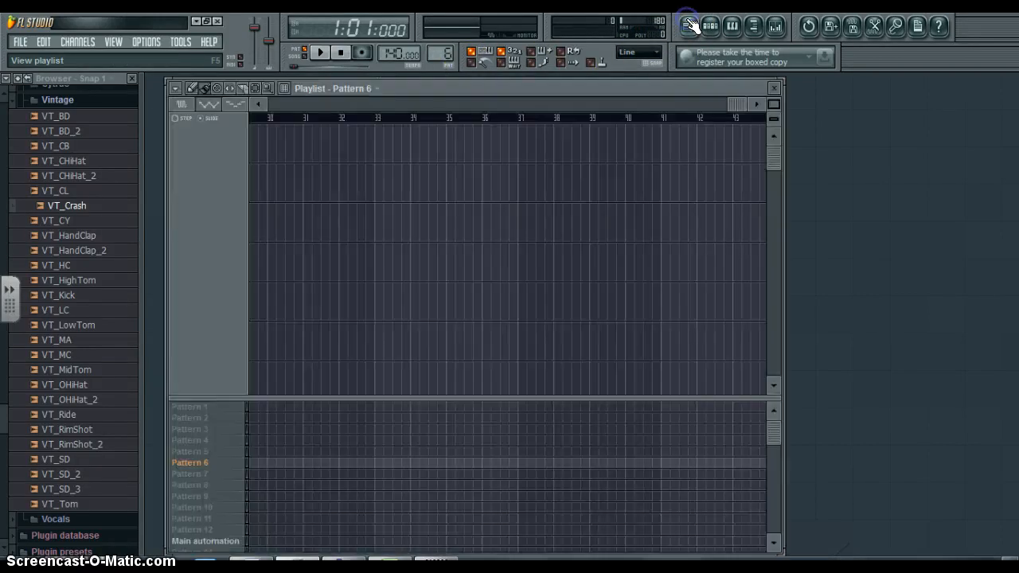
left_click(251, 406)
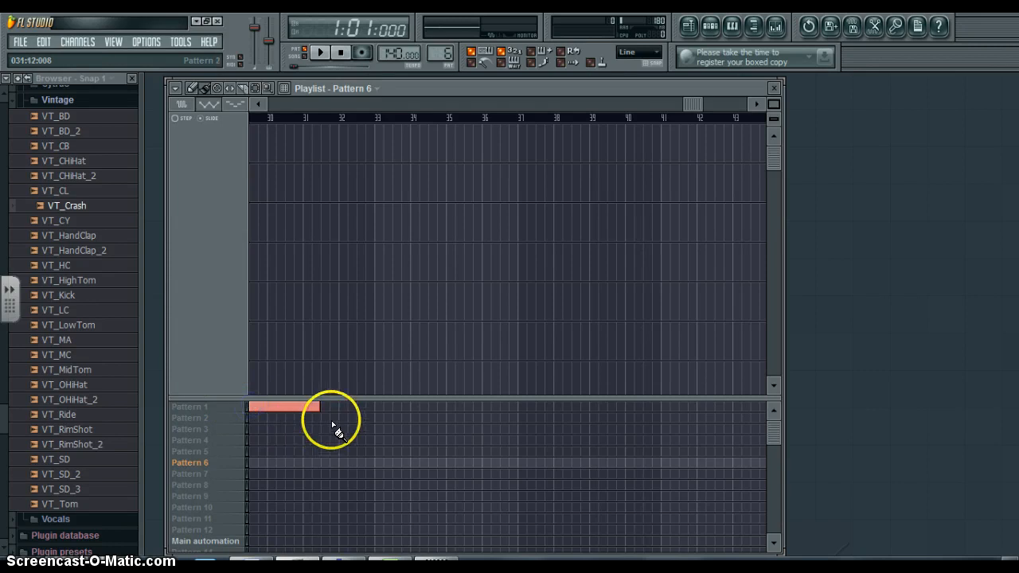
right_click(289, 407)
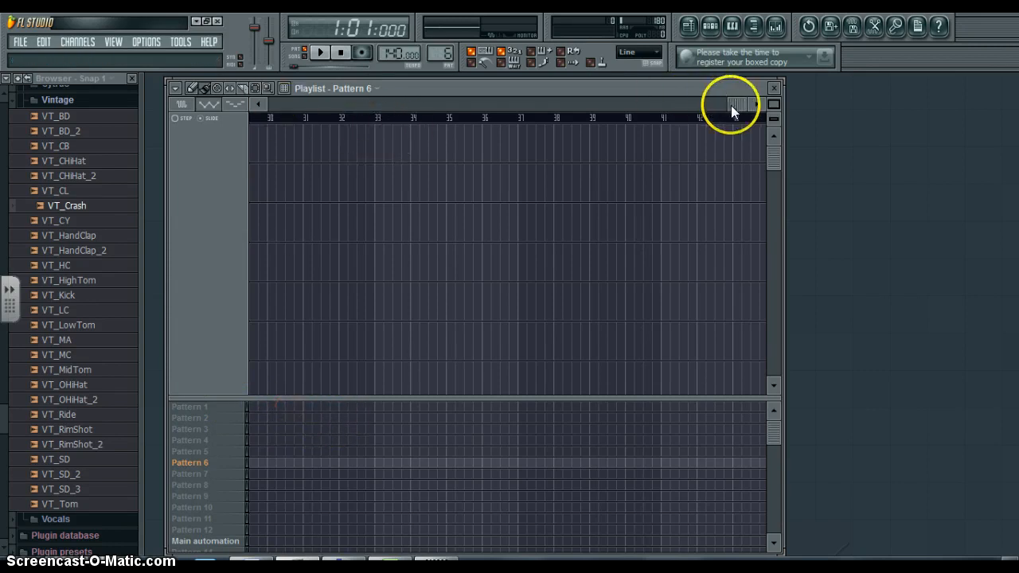
left_click_drag(731, 105, 265, 109)
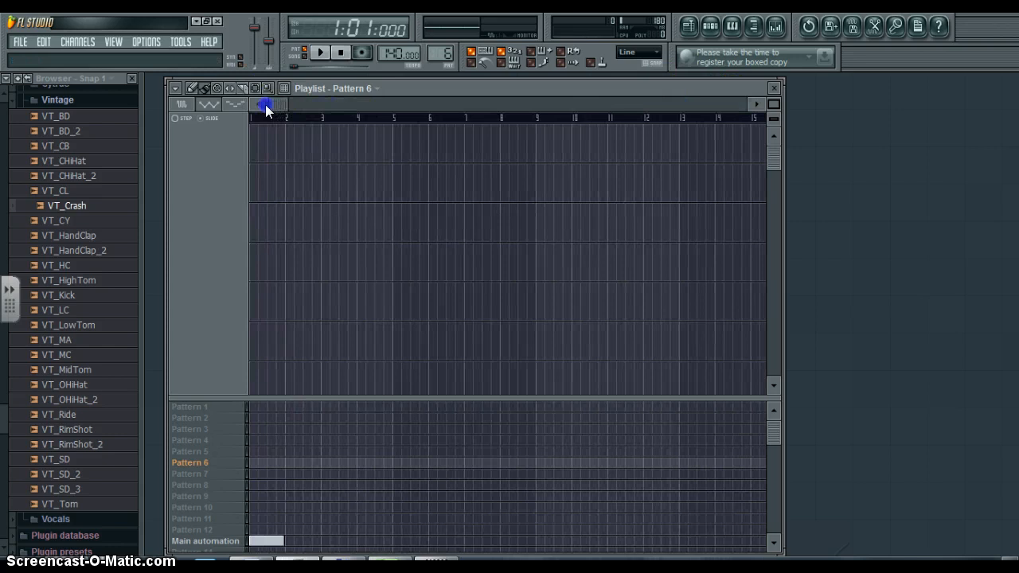
- Arrange Patterns 1 to 6 in sequence in the playlist, starting at bars 1, 3, 5, 7, 9 and 11
left_click(251, 407)
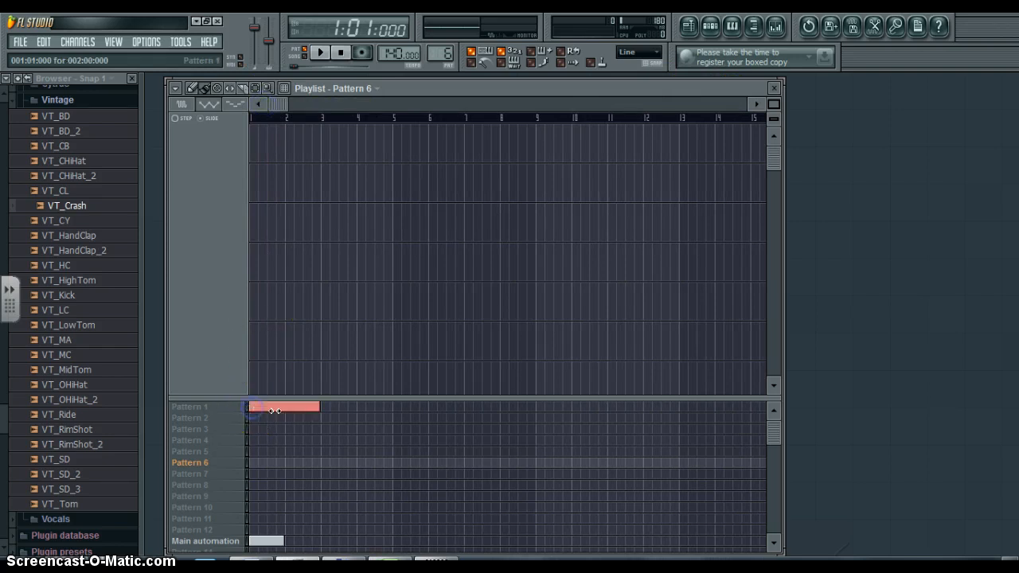
left_click(326, 418)
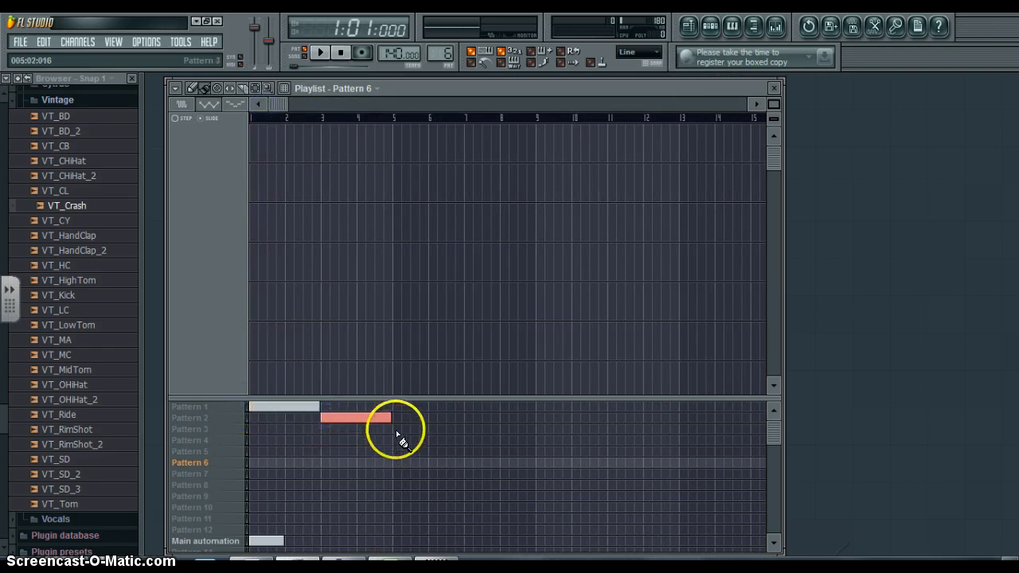
left_click(395, 430)
left_click(467, 440)
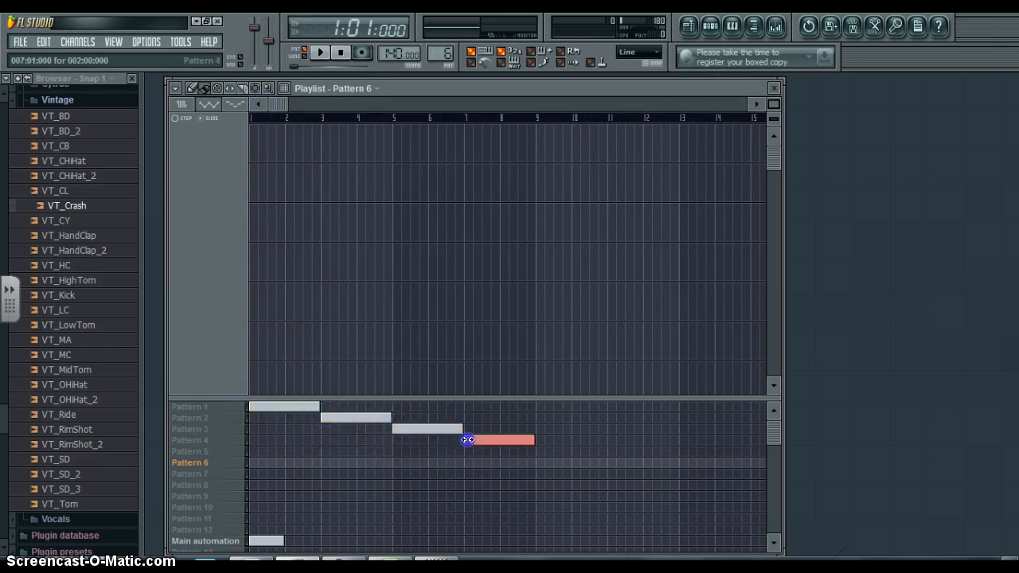
left_click(527, 452)
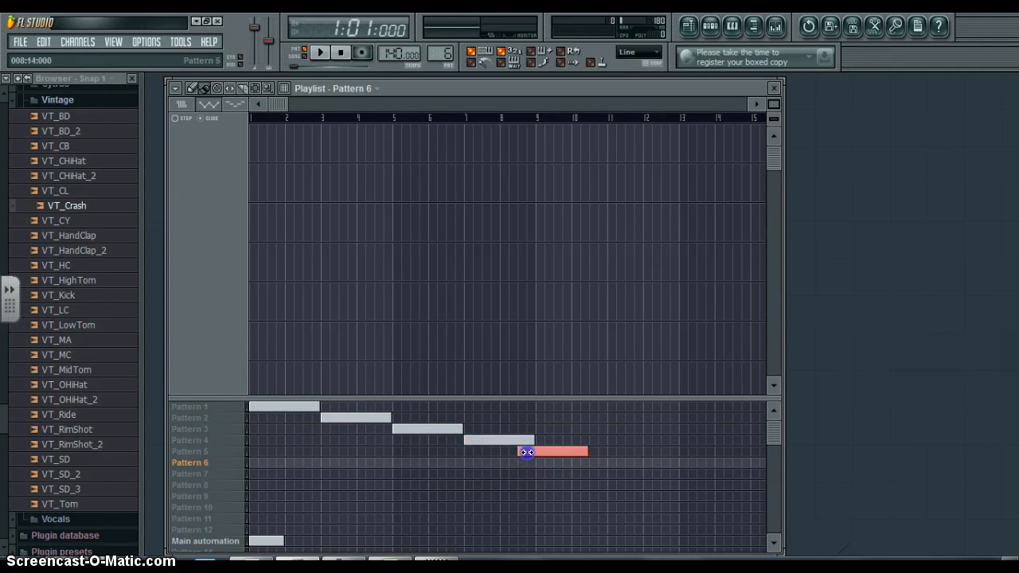
left_click_drag(526, 452, 548, 452)
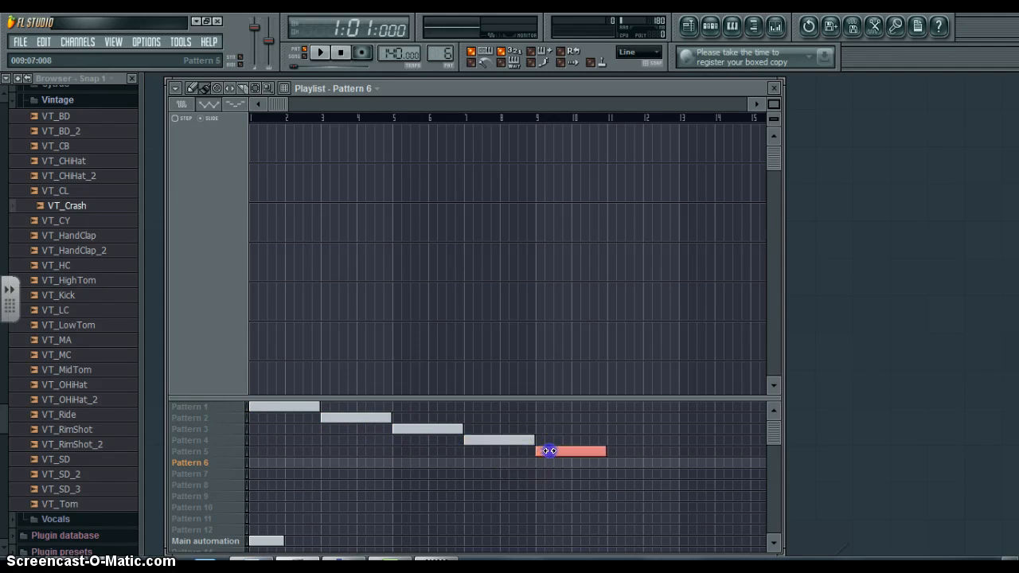
left_click(611, 463)
left_click(708, 136)
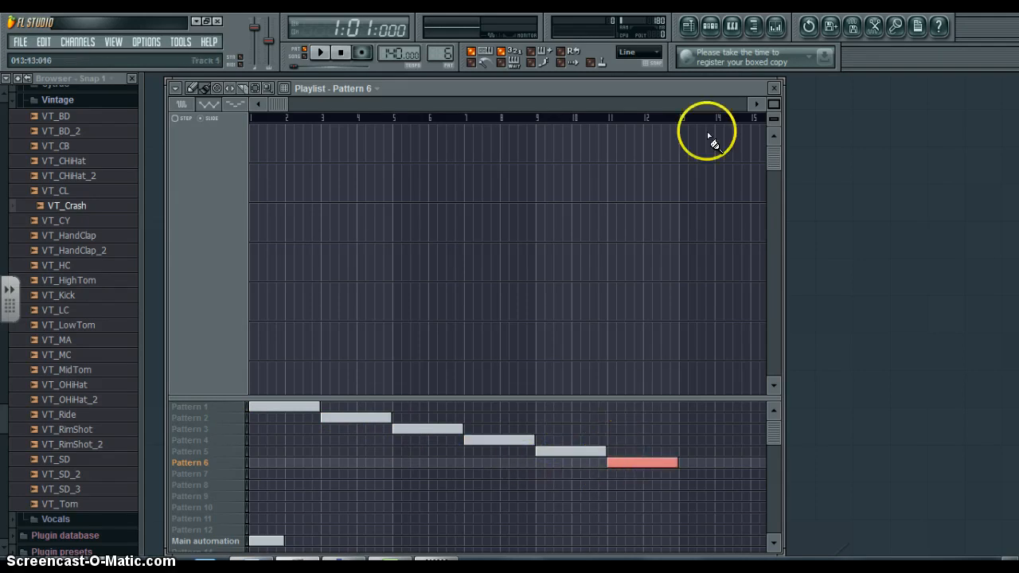
- Continue the arrangement with Pattern 1 at bar 13, Pattern 3 at 15, Pattern 2 at 17 and Pattern 5 at 19, leaving bar 21 empty
left_click(755, 103)
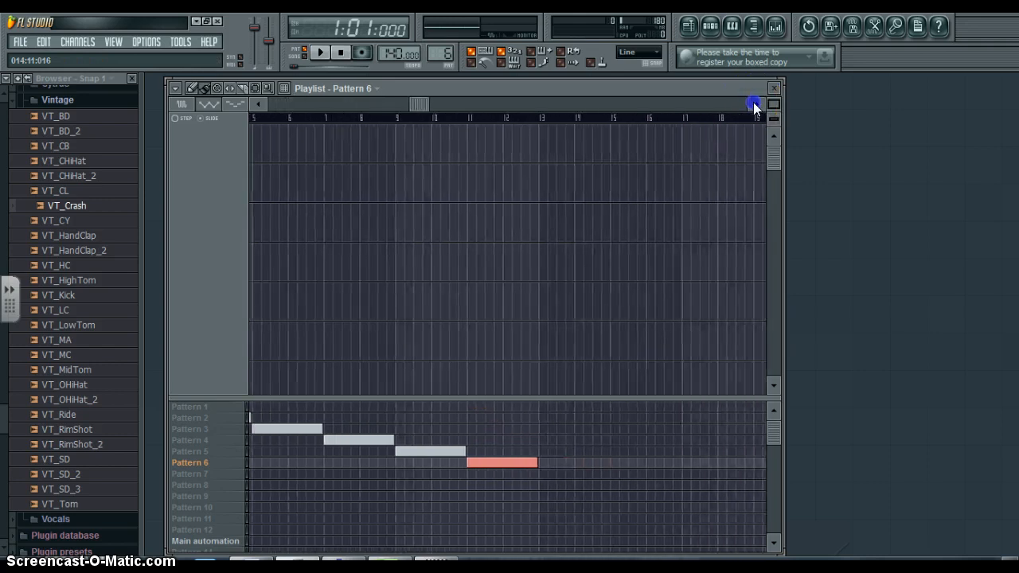
left_click(754, 105)
left_click(755, 105)
left_click(755, 105)
left_click(755, 105)
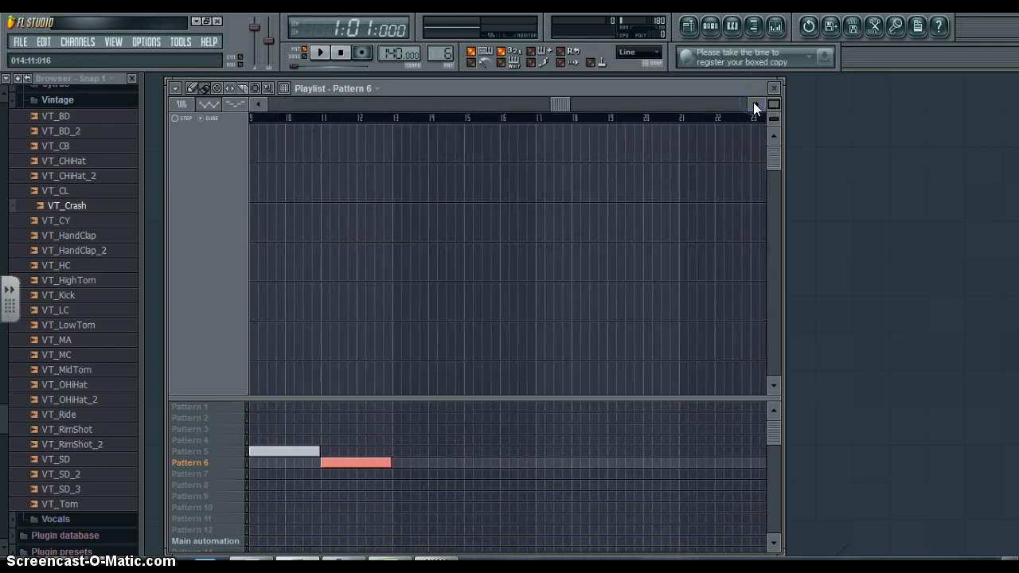
left_click(393, 406)
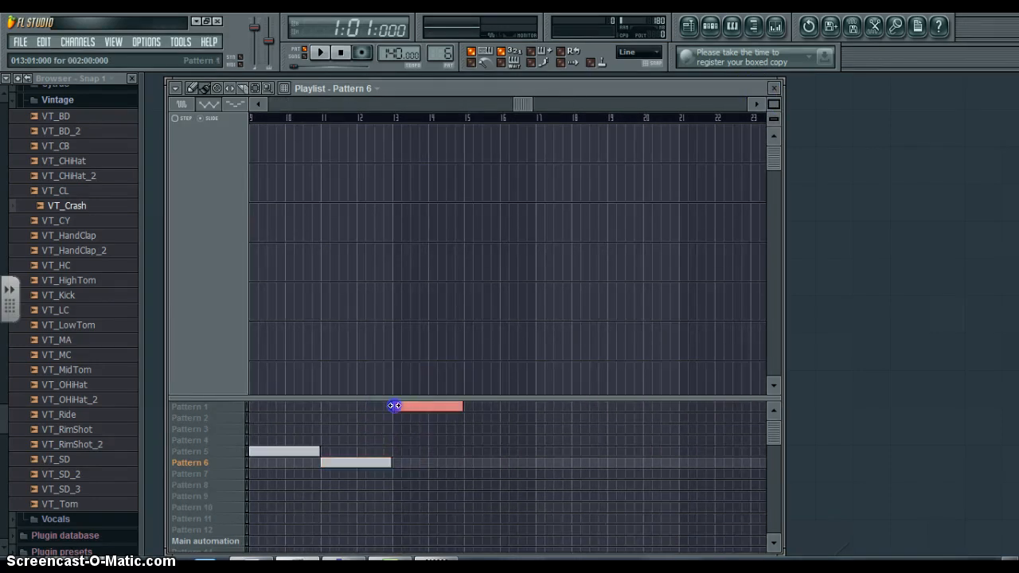
left_click(466, 428)
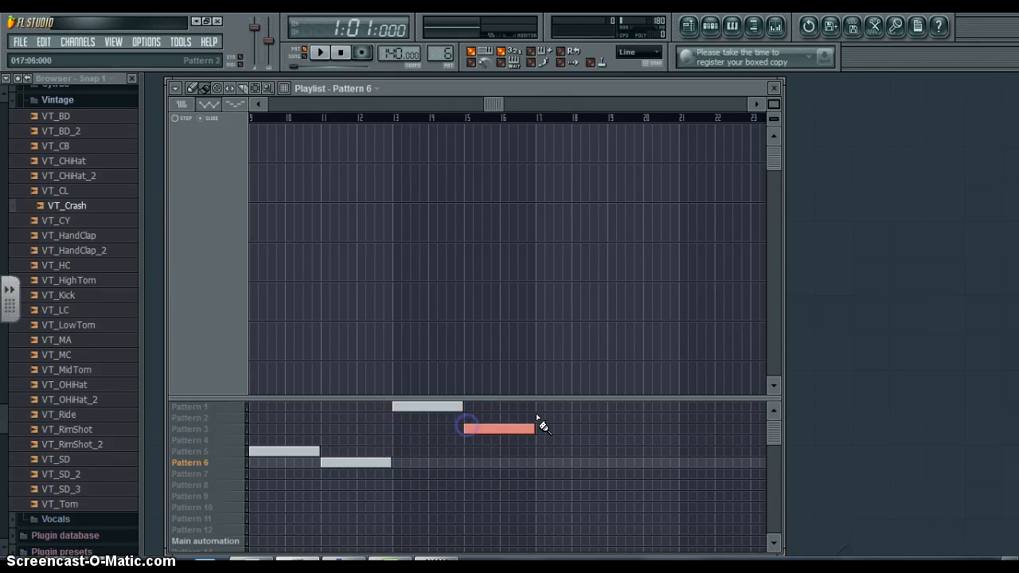
left_click(538, 417)
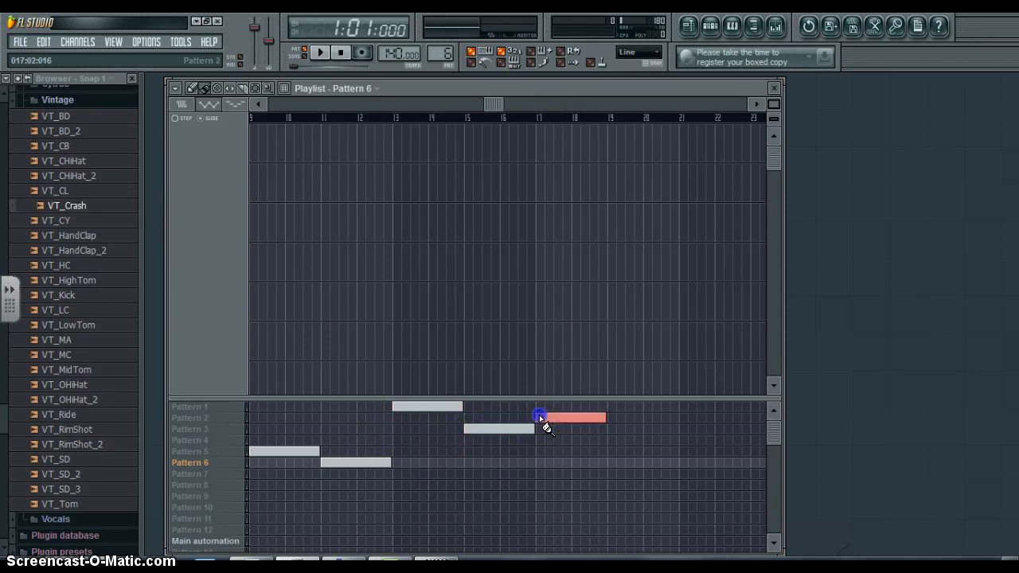
left_click(609, 452)
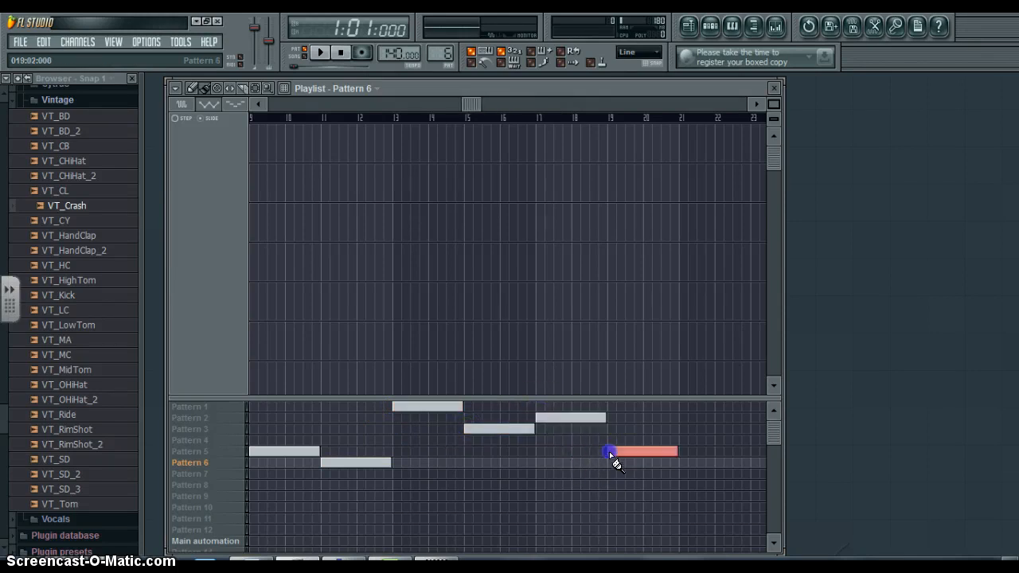
left_click(686, 451)
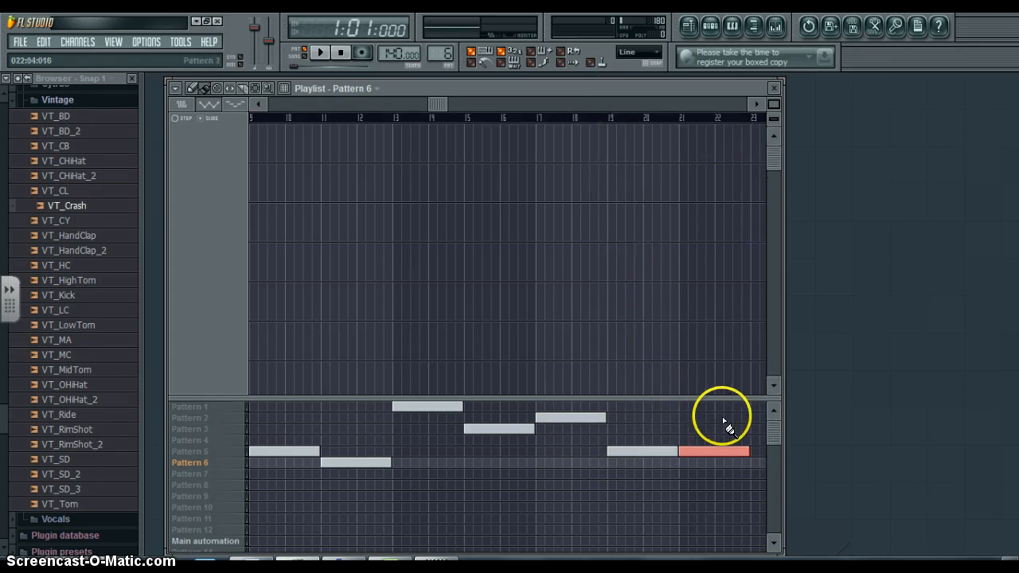
right_click(716, 450)
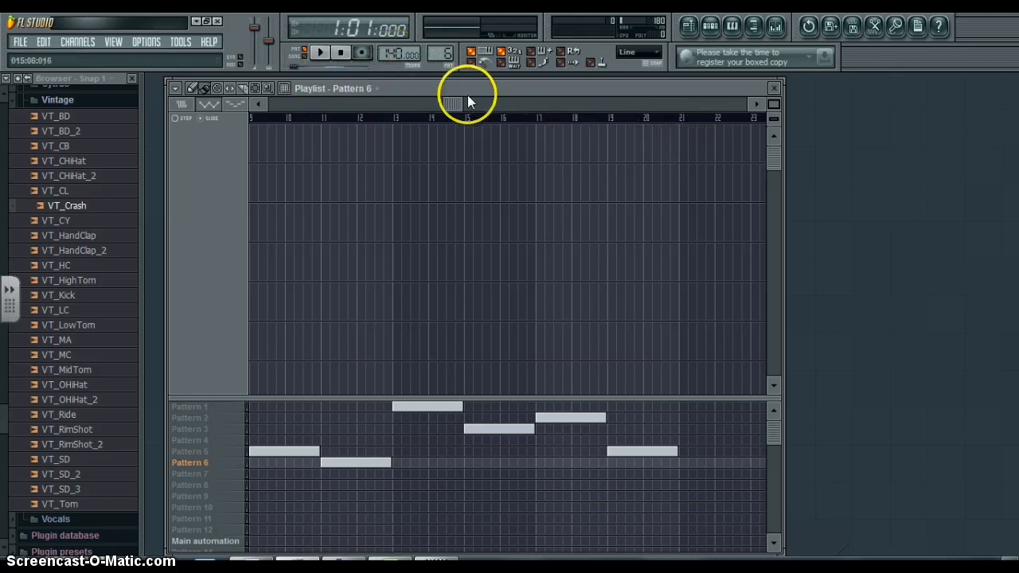
- Switch to song mode, play the arrangement from bar 1 through the second group of clips, and stop playback
left_click_drag(467, 95, 275, 102)
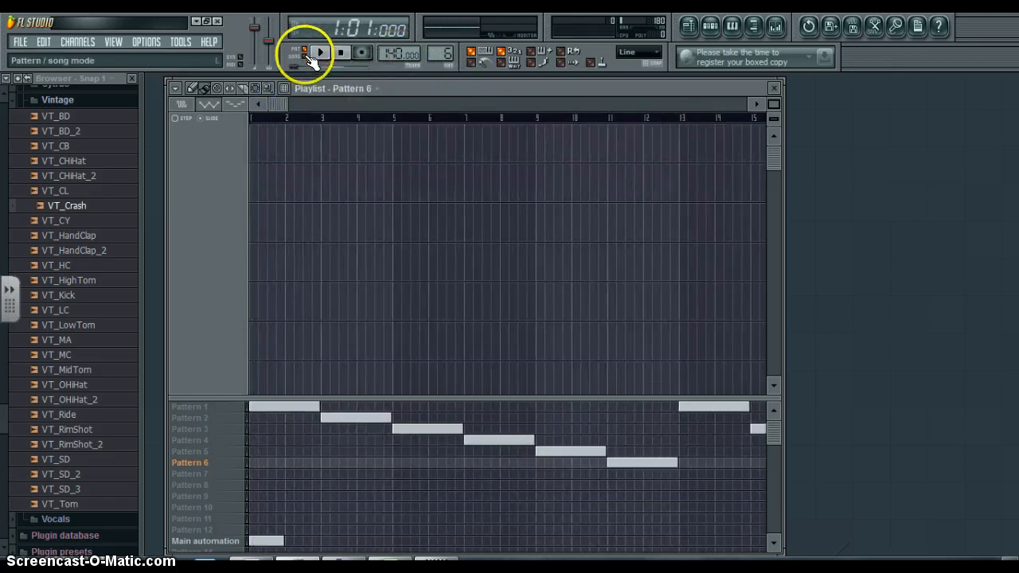
left_click(307, 58)
left_click(317, 54)
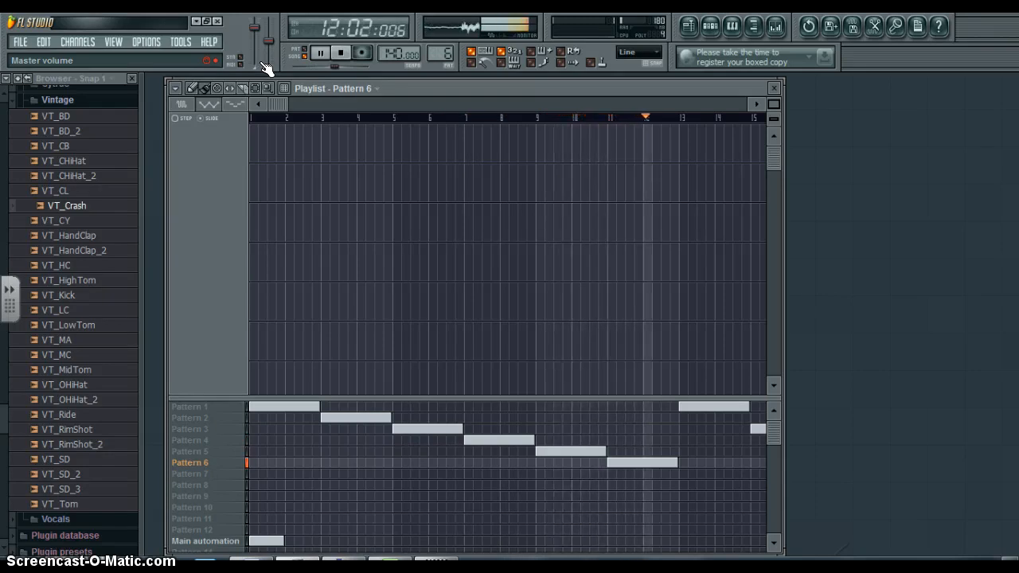
left_click(756, 107)
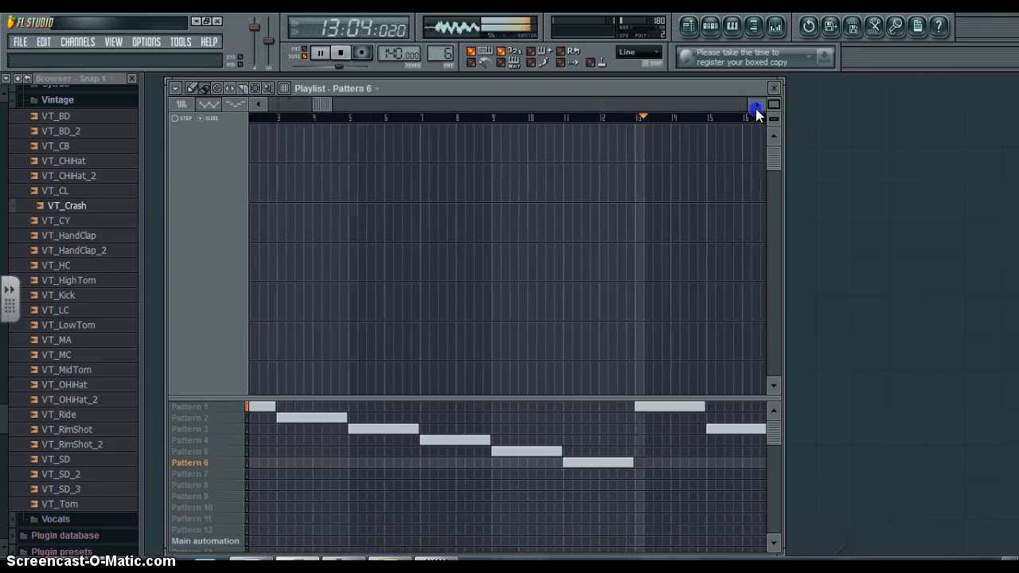
left_click_drag(757, 108, 756, 108)
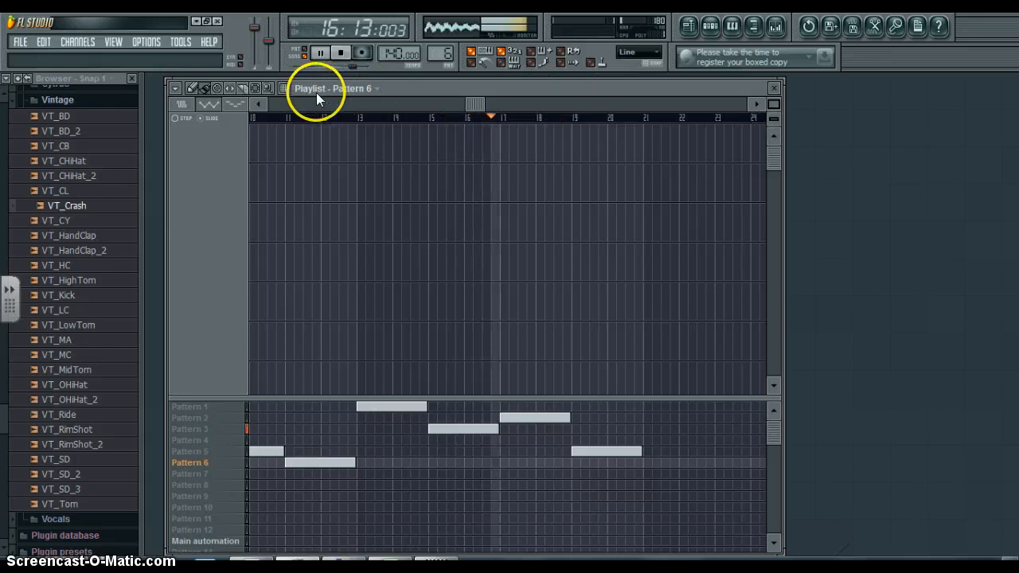
left_click(345, 54)
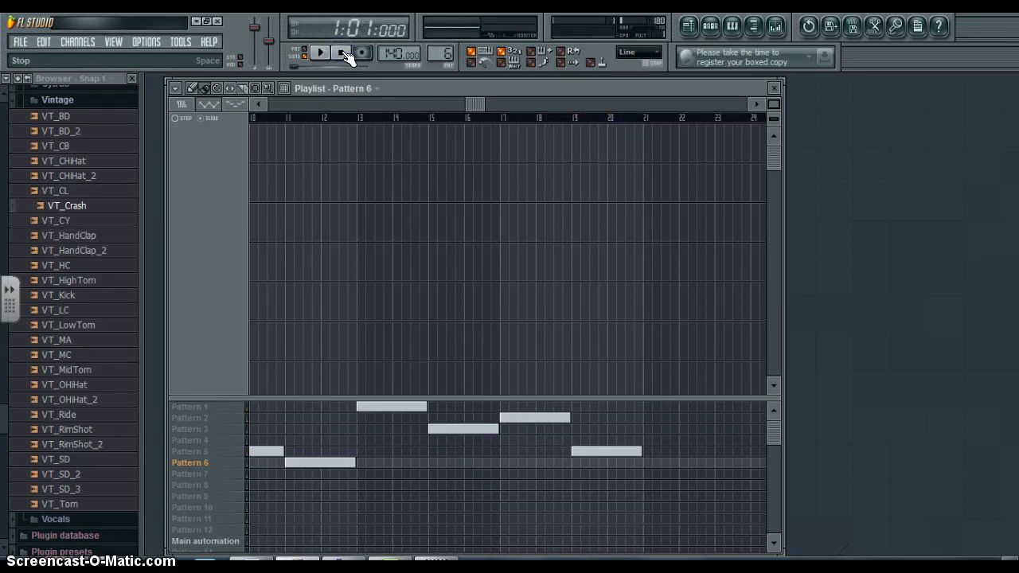